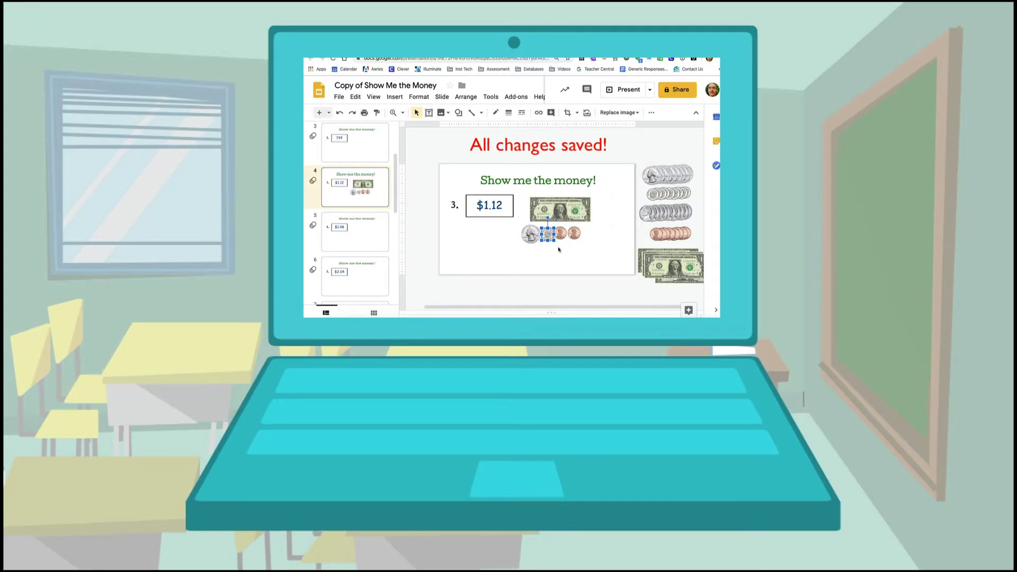
Deselect the coin image on the Show Me the Money demo slide
left_click(558, 249)
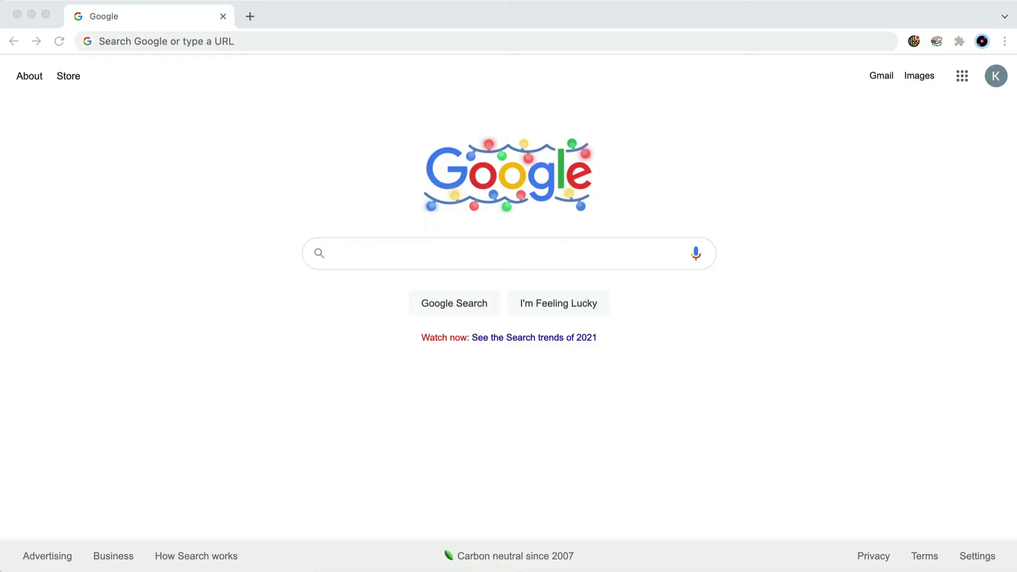
Go to slides.google.com in Chrome
left_click(160, 39)
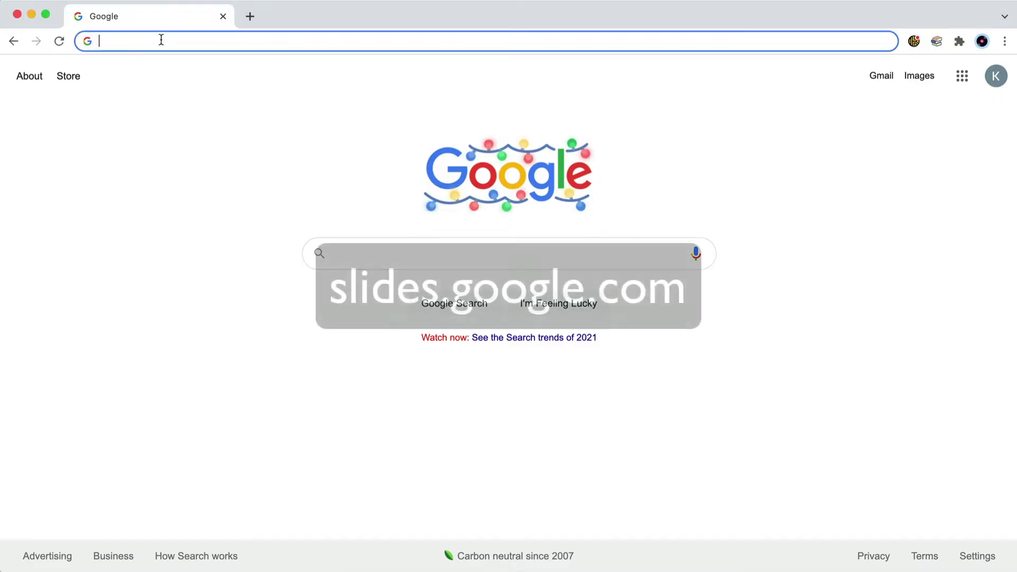
type("slides.go")
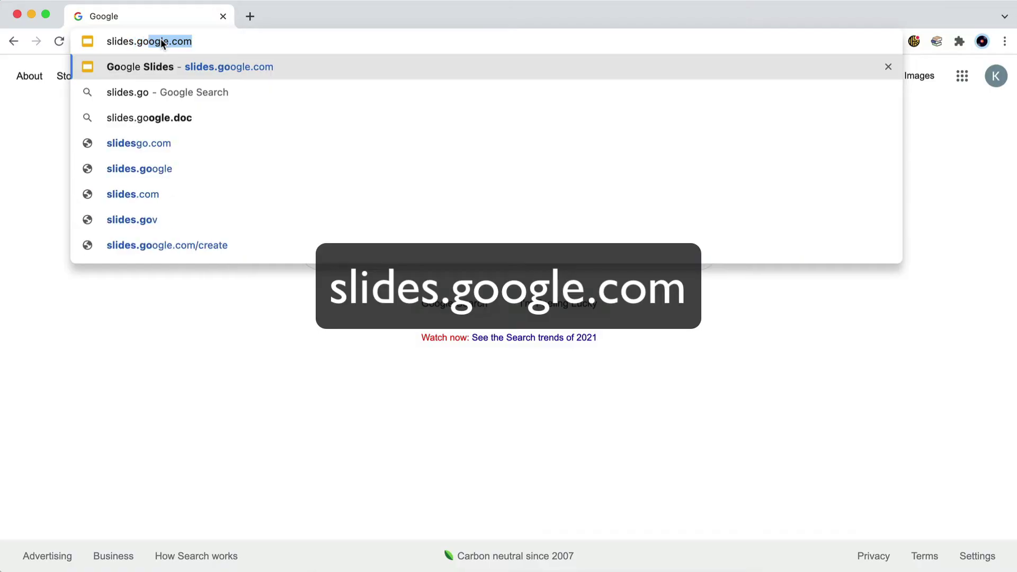
type("ogle.com")
key("Return")
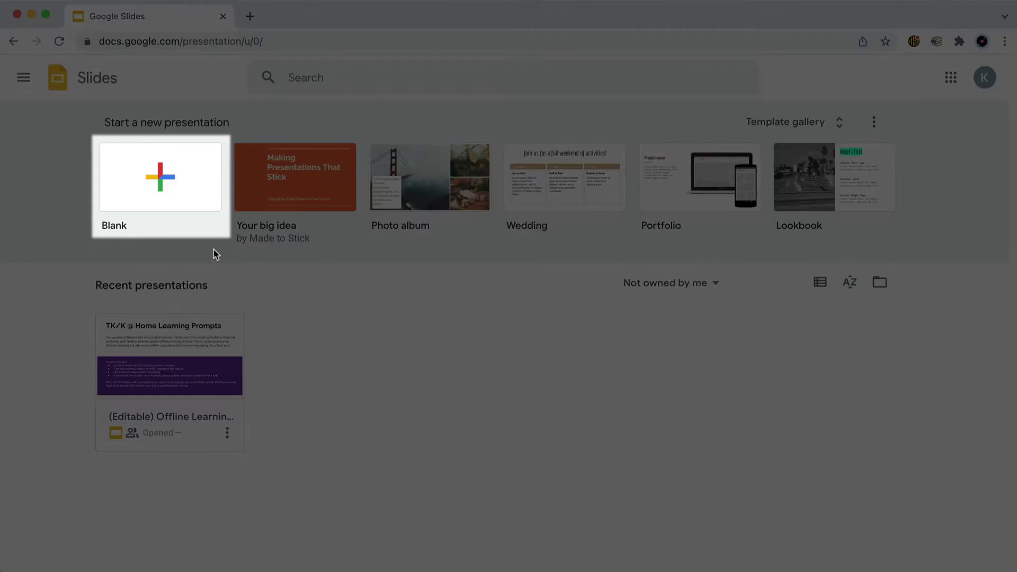
Start a blank presentation and scroll through the Themes sidebar
left_click(161, 185)
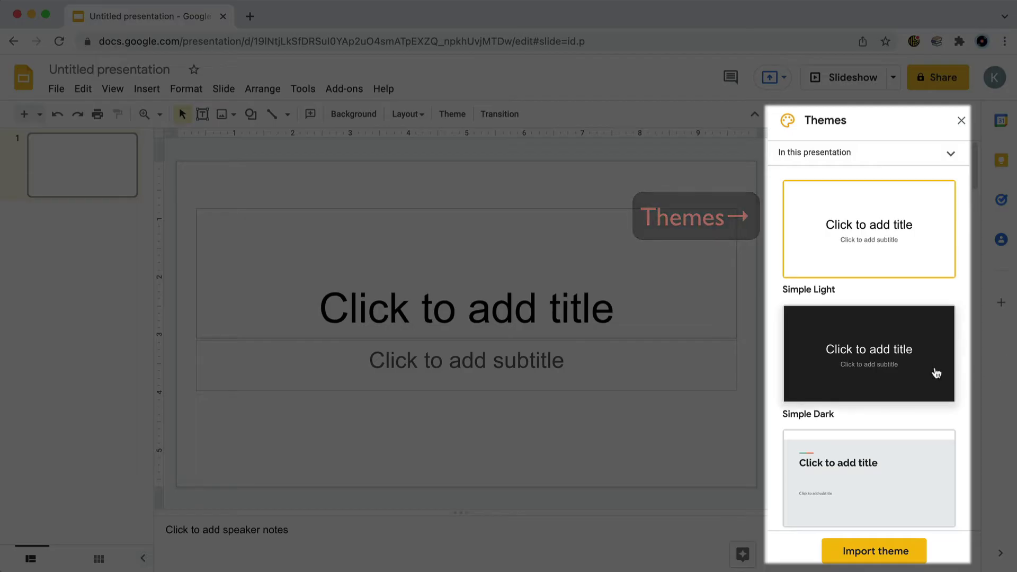
scroll(872, 372, "down", 3)
scroll(936, 372, "down", 8)
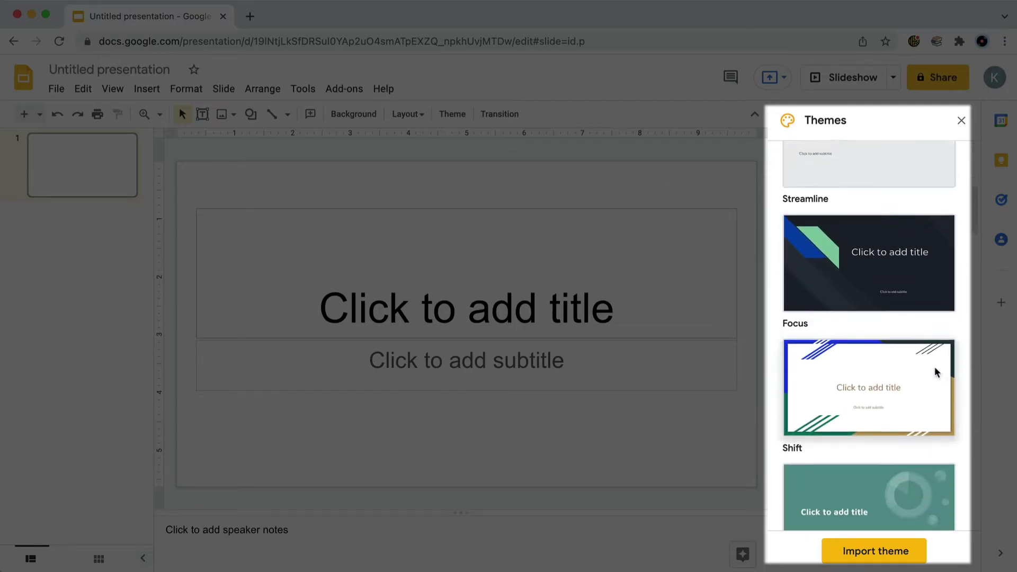
scroll(936, 372, "down", 3)
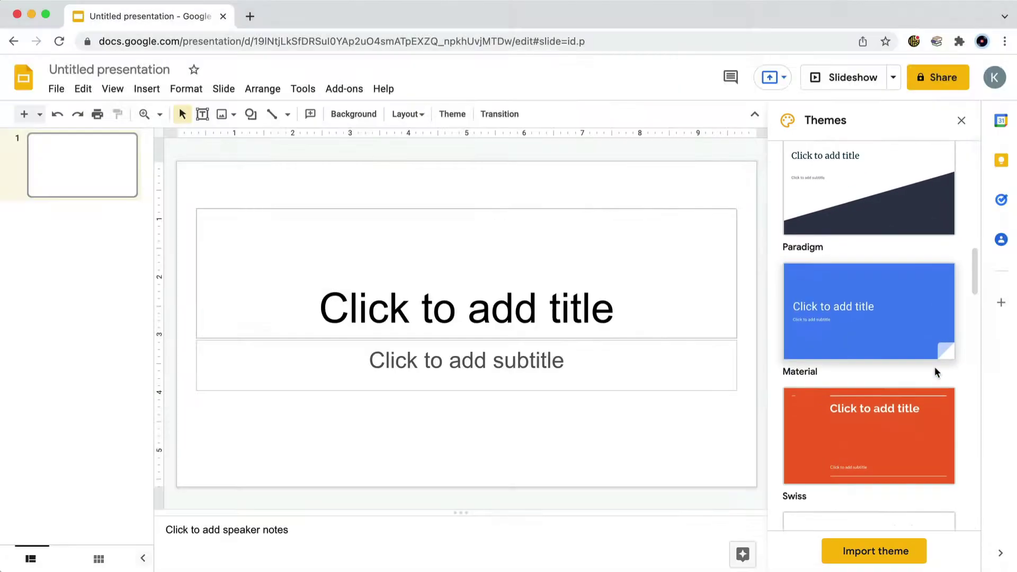
scroll(936, 373, "up", 10)
scroll(936, 372, "up", 3)
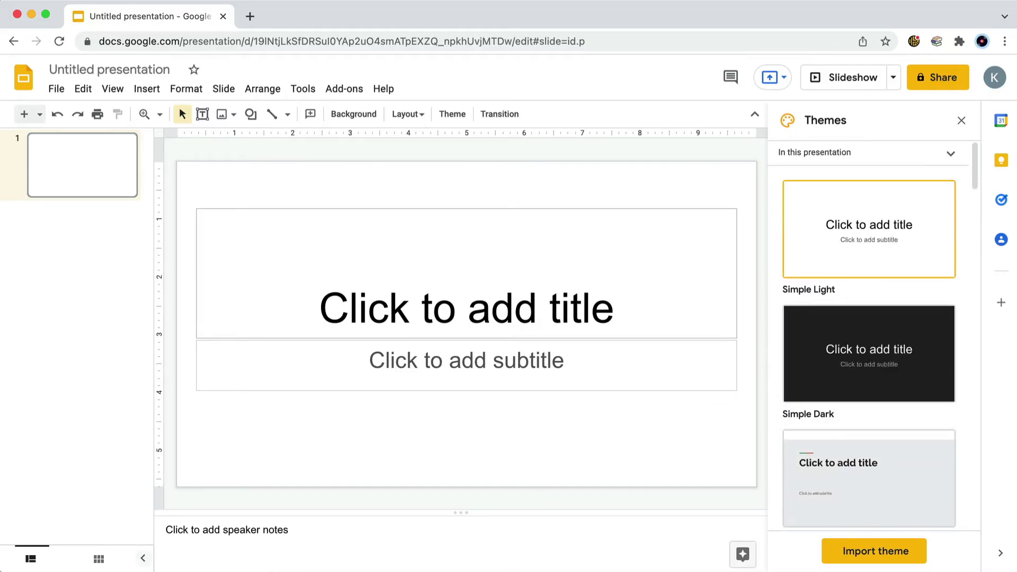
Title the slide 'About Me', rename the presentation, and add the author's name as subtitle
left_click(516, 320)
type("About")
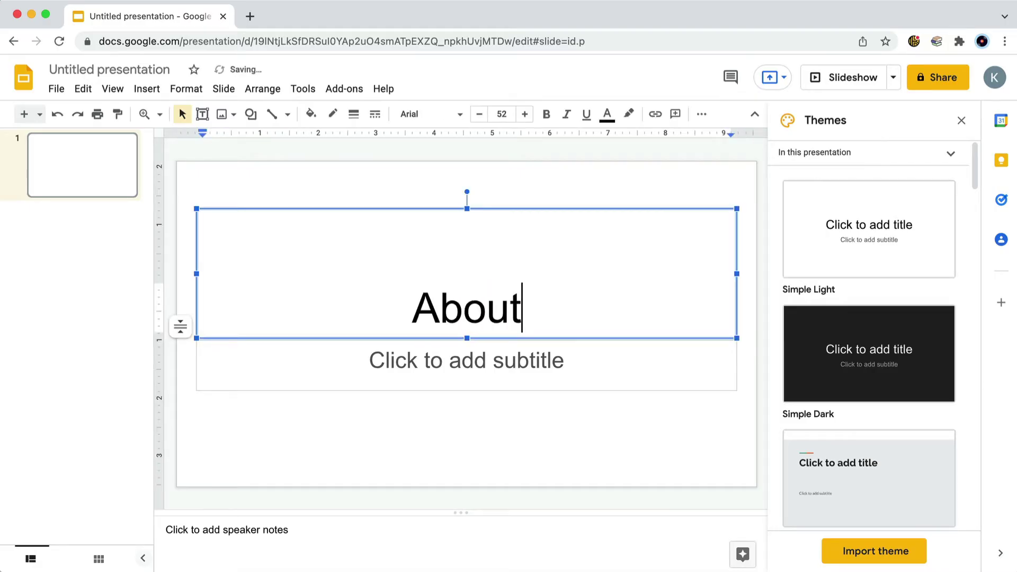
type(" Me")
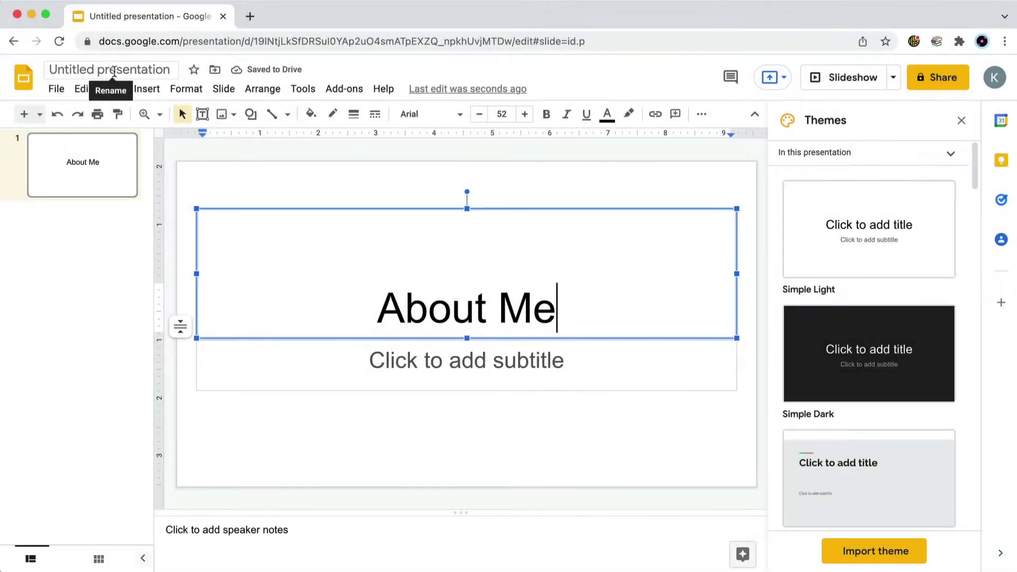
left_click(113, 70)
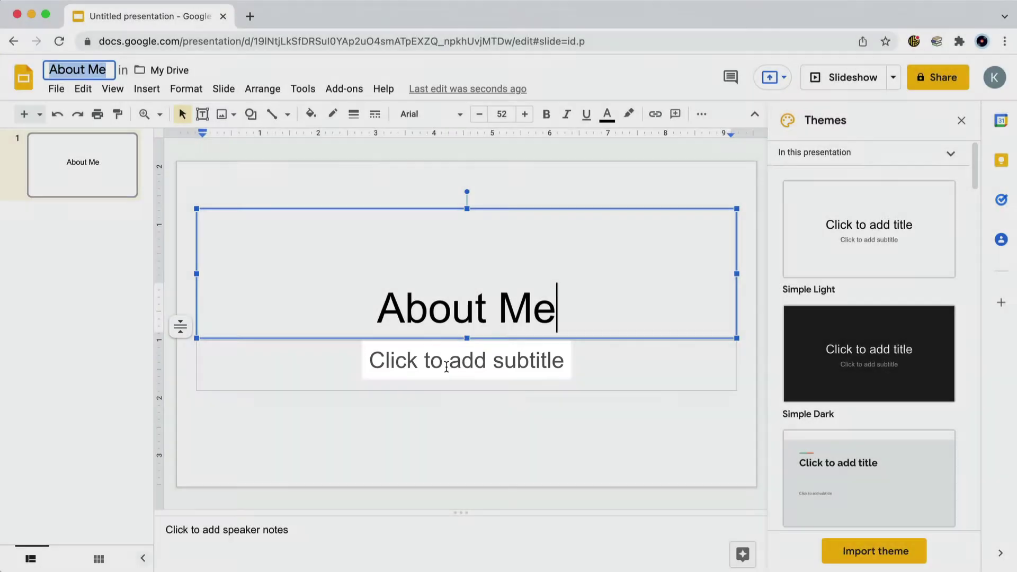
left_click(447, 366)
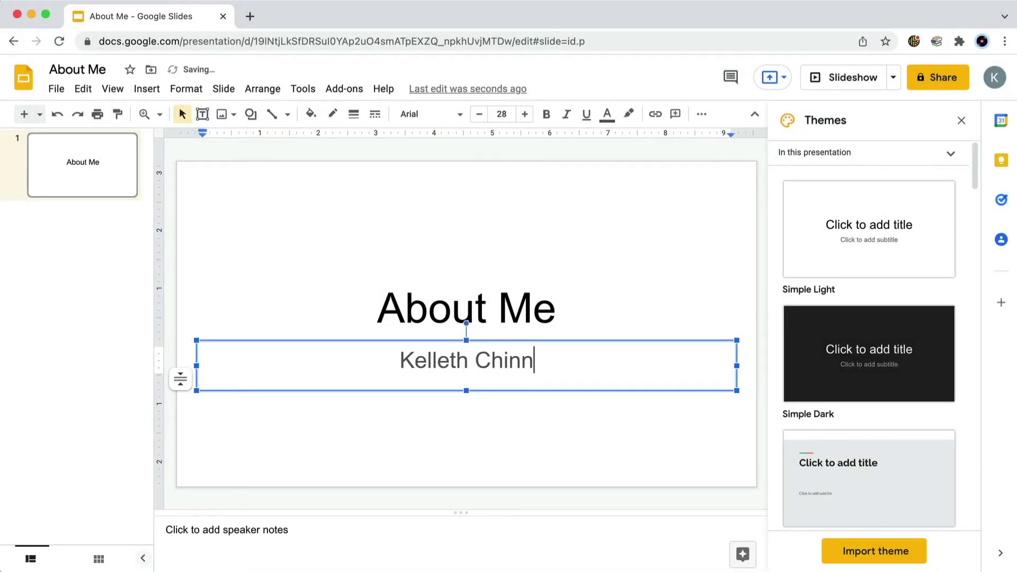
left_click(716, 464)
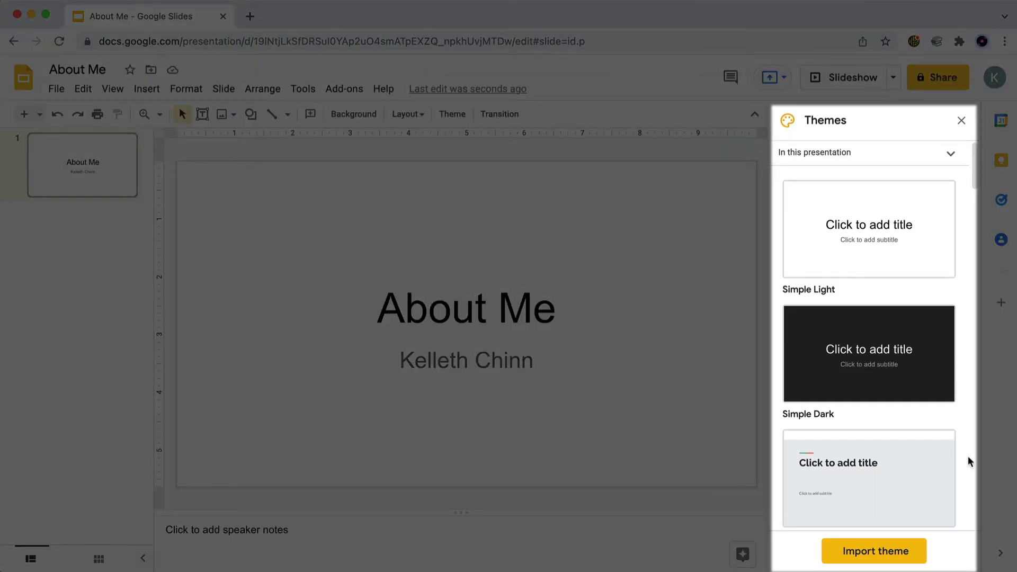
Preview the Focus, Swiss and Coral themes on the deck
scroll(968, 455, "down", 5)
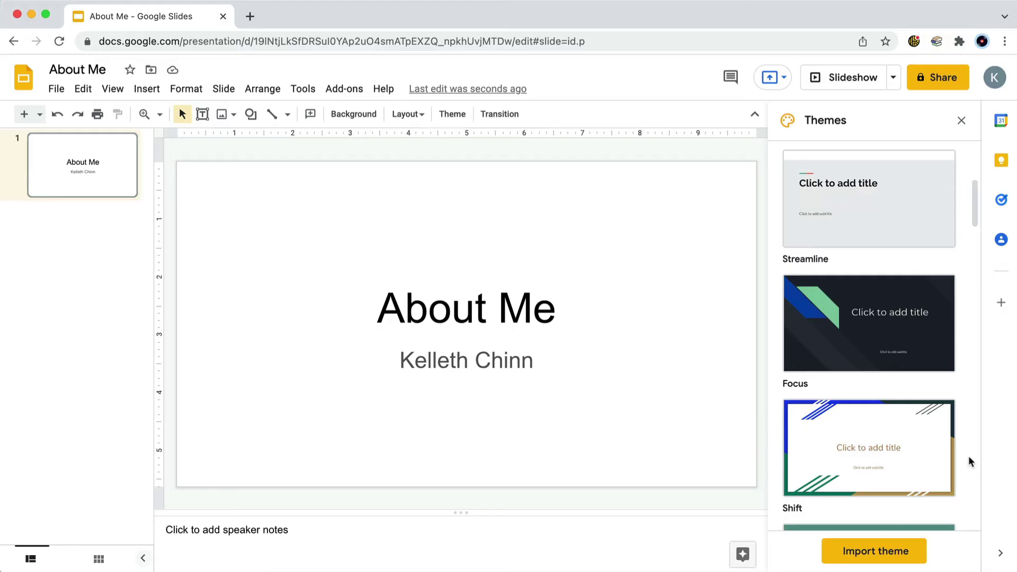
left_click(907, 337)
scroll(962, 424, "down", 8)
left_click(869, 491)
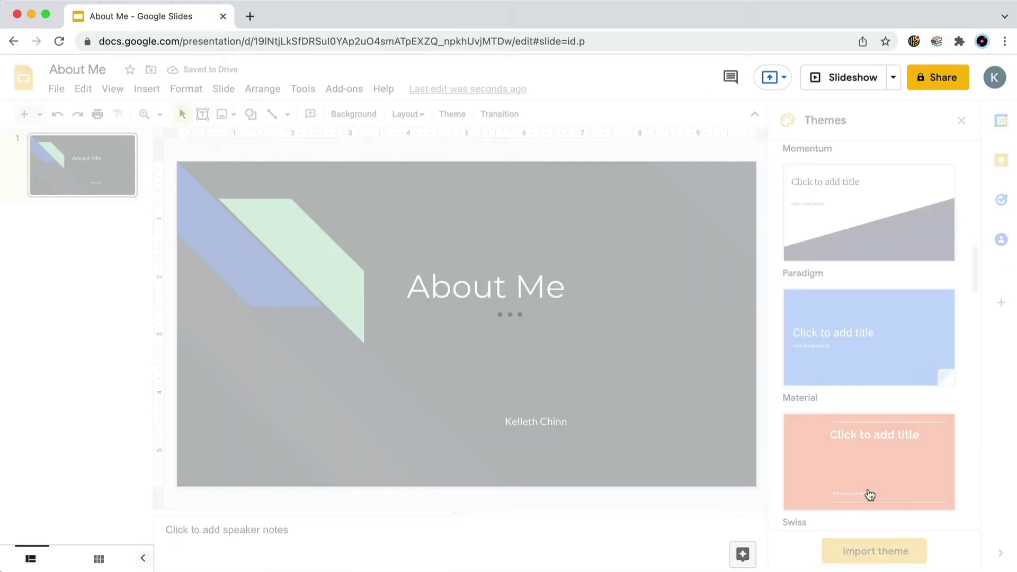
scroll(869, 494, "down", 4)
scroll(869, 494, "down", 4)
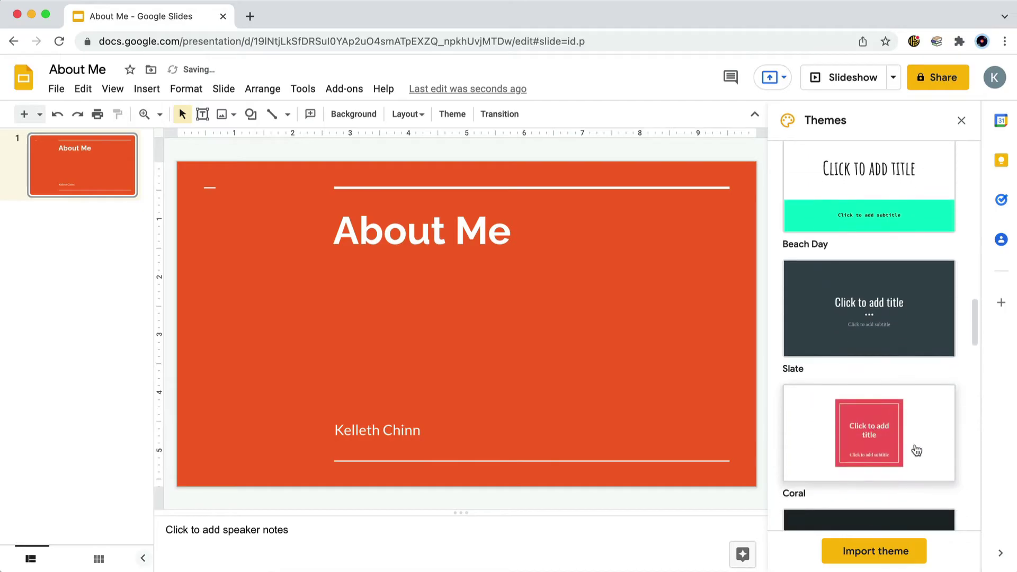
left_click(914, 444)
Apply the teal Blue & Gold theme and close the Themes sidebar
scroll(916, 450, "down", 9)
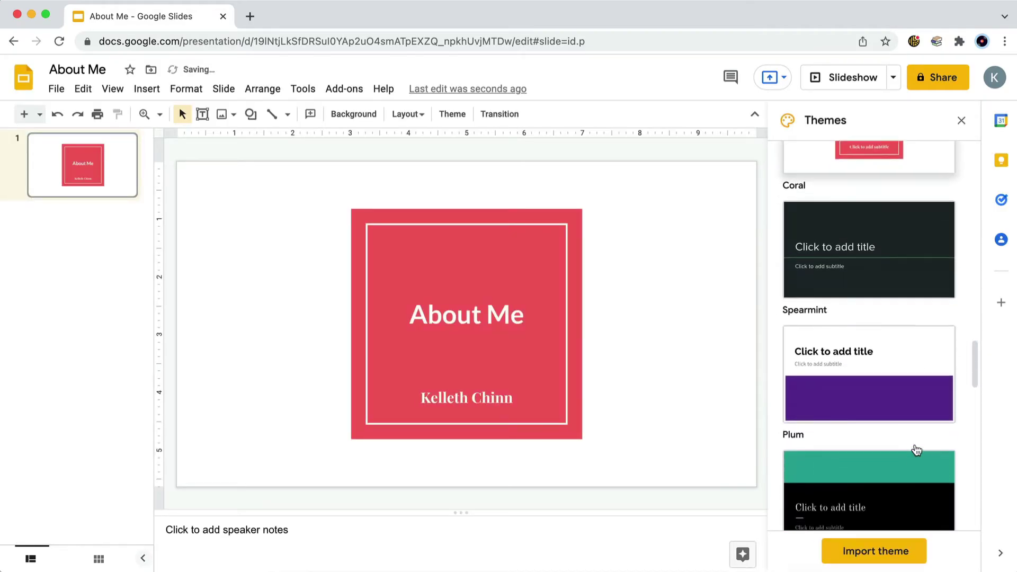
scroll(957, 482, "down", 6)
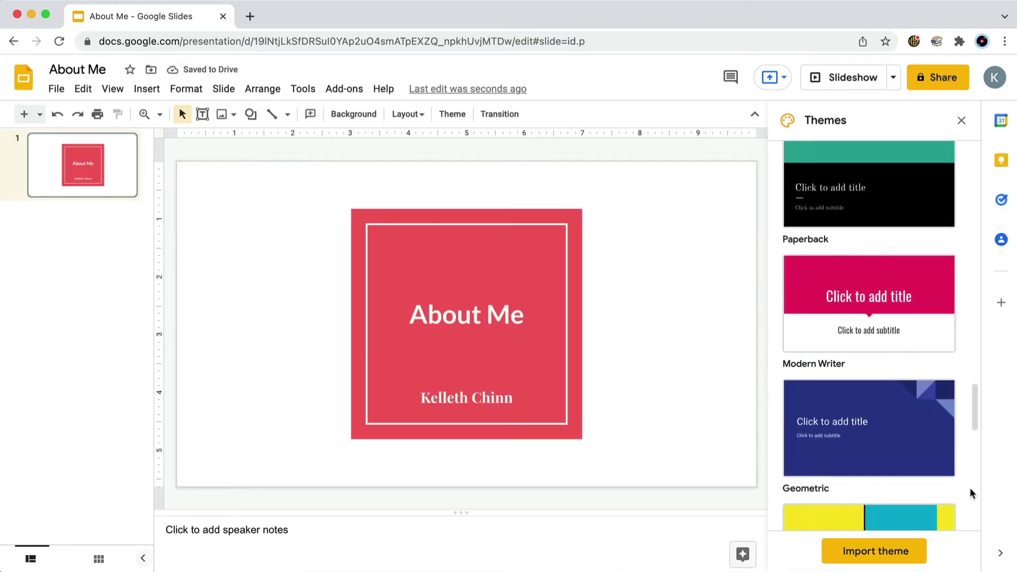
scroll(970, 488, "down", 6)
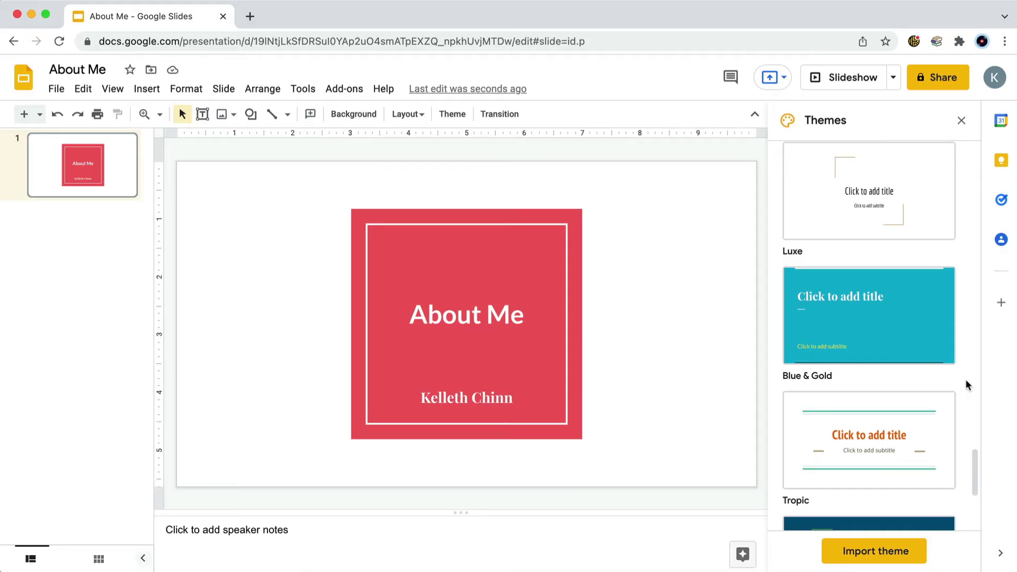
left_click(912, 336)
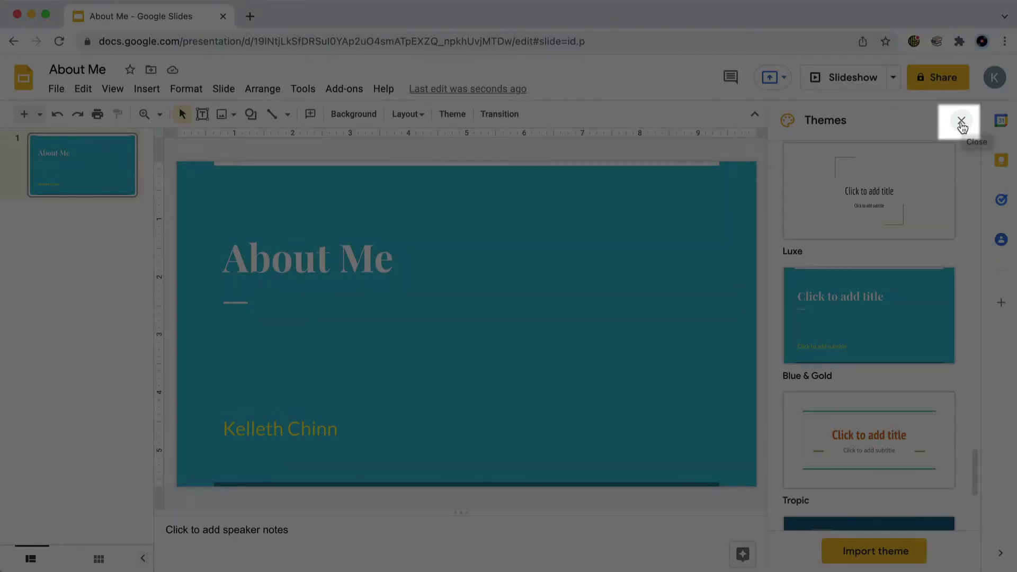
left_click(962, 128)
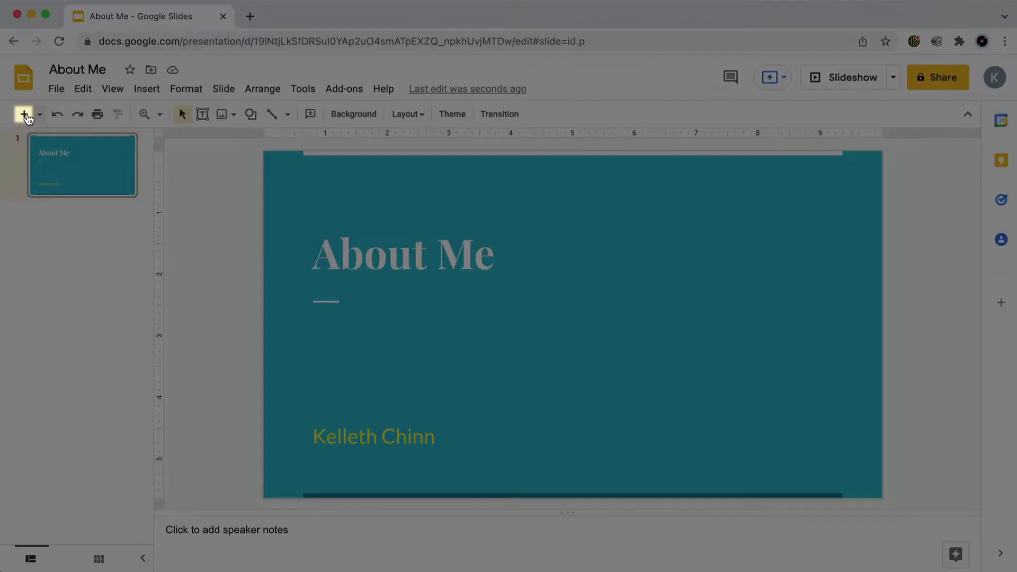
Add three Title and body slides after the title slide, making four slides
left_click(24, 115)
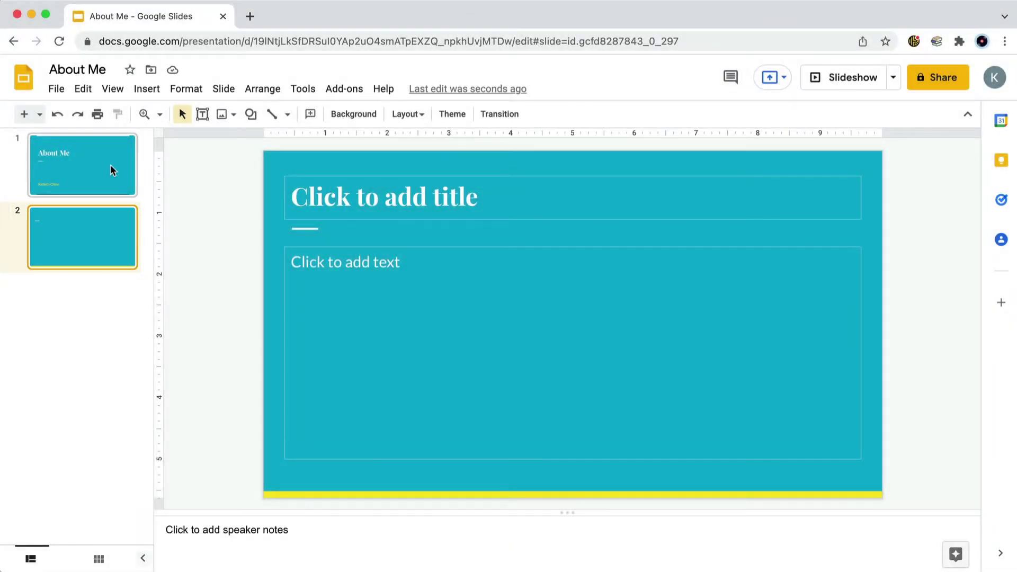
left_click(110, 165)
left_click(104, 244)
left_click(100, 180)
left_click(109, 235)
left_click(25, 115)
left_click(24, 115)
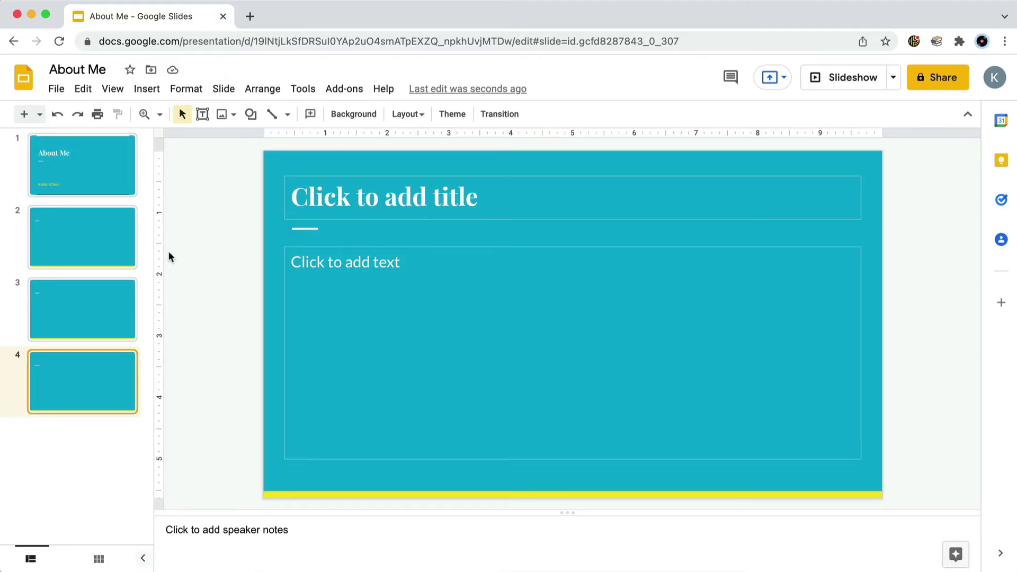
Title slide 2 'Basic Info' and slide 3 'Favorite Things', fixing a typo
left_click(91, 232)
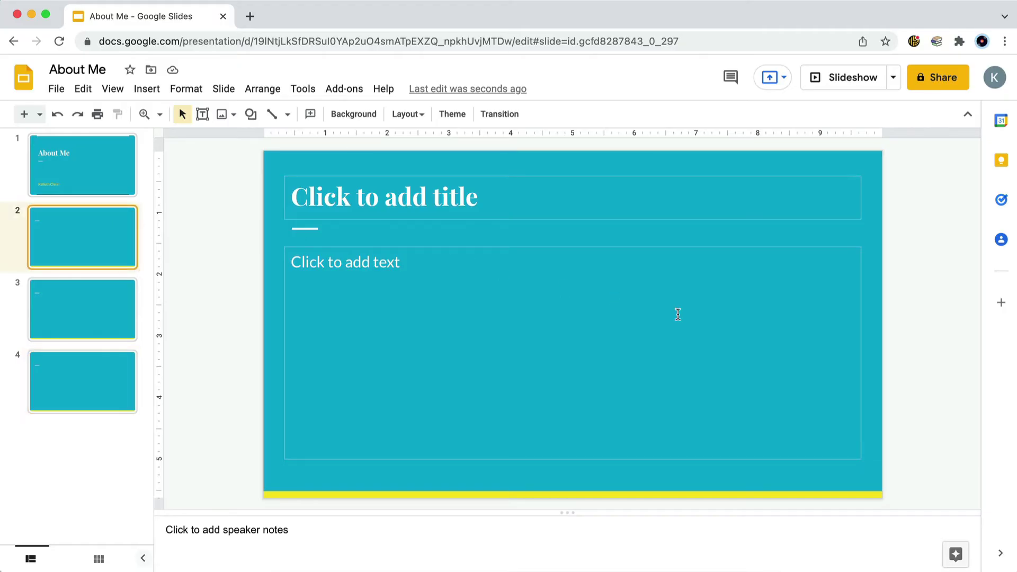
left_click(492, 199)
type("Bas")
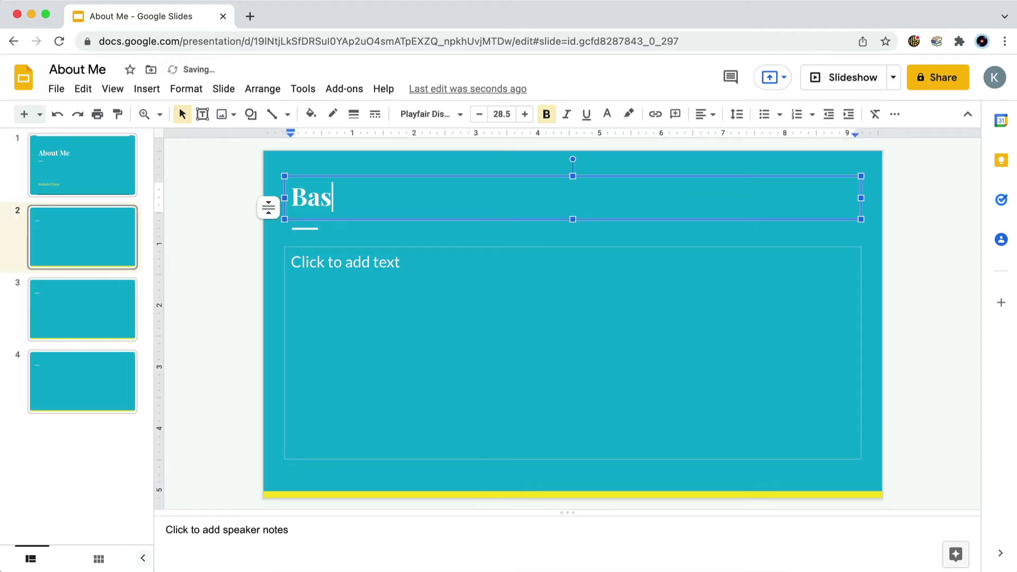
type("ic In")
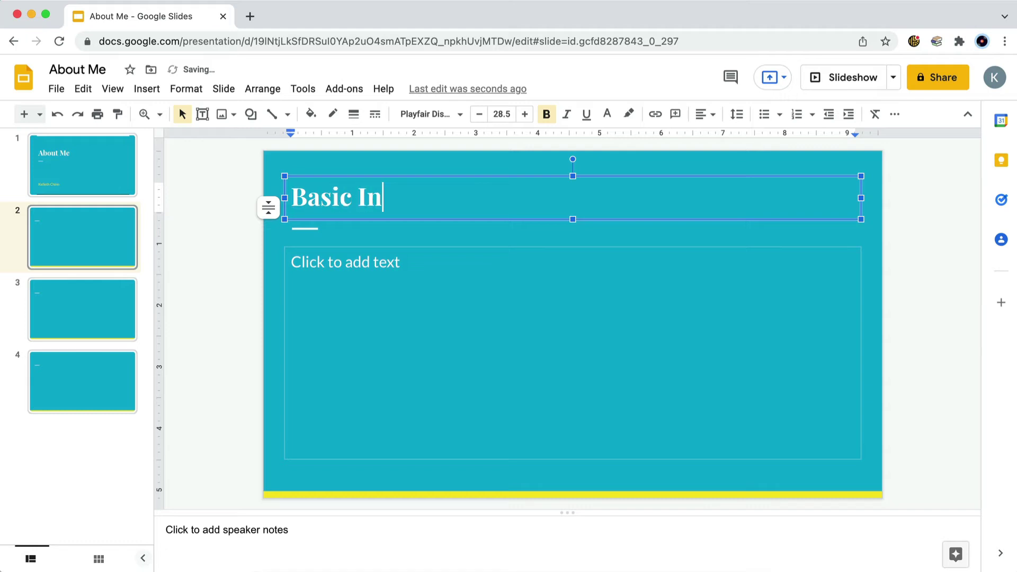
type("fo")
left_click(104, 230)
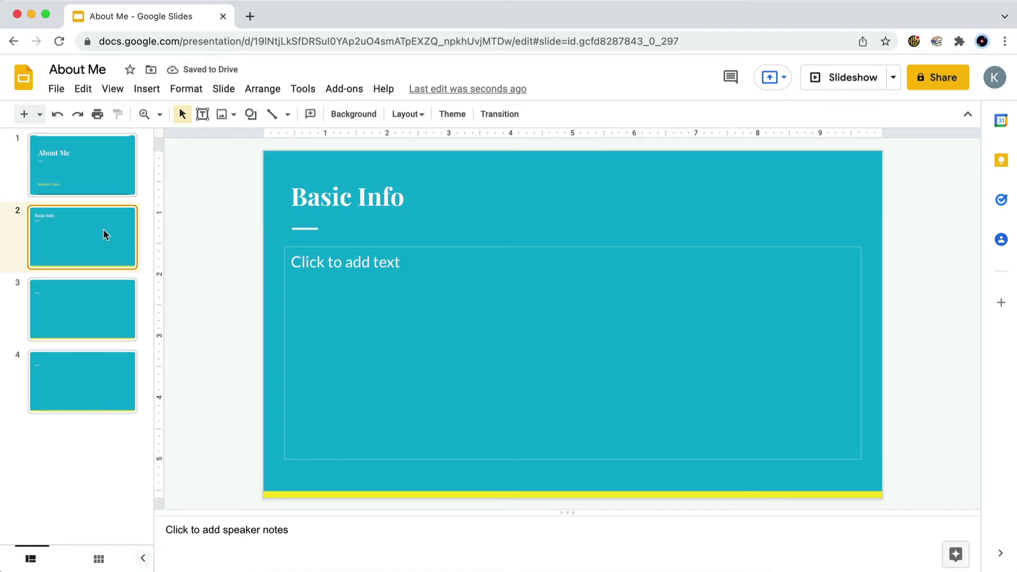
left_click(115, 306)
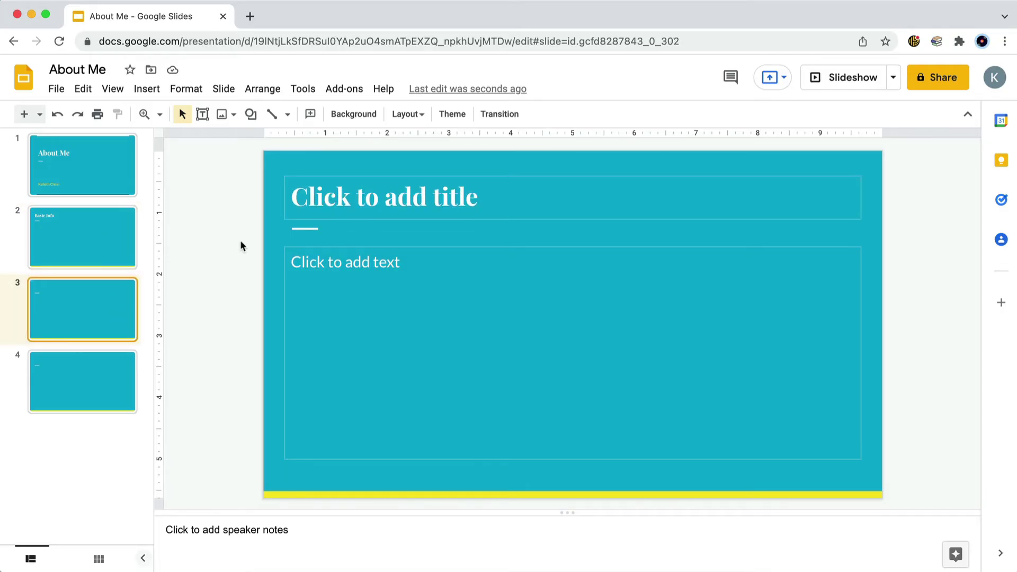
left_click(392, 195)
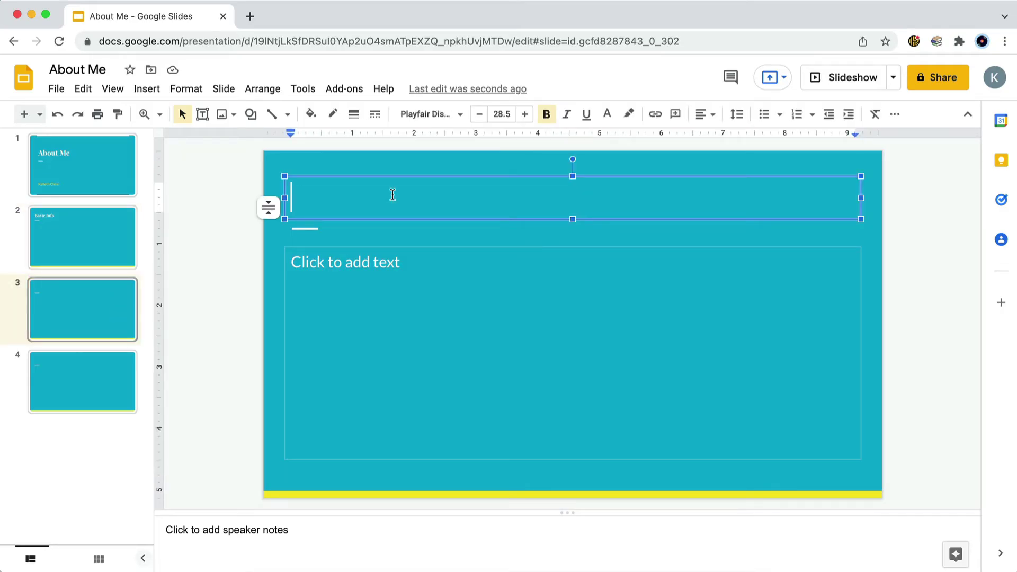
type("Favorite Tgi")
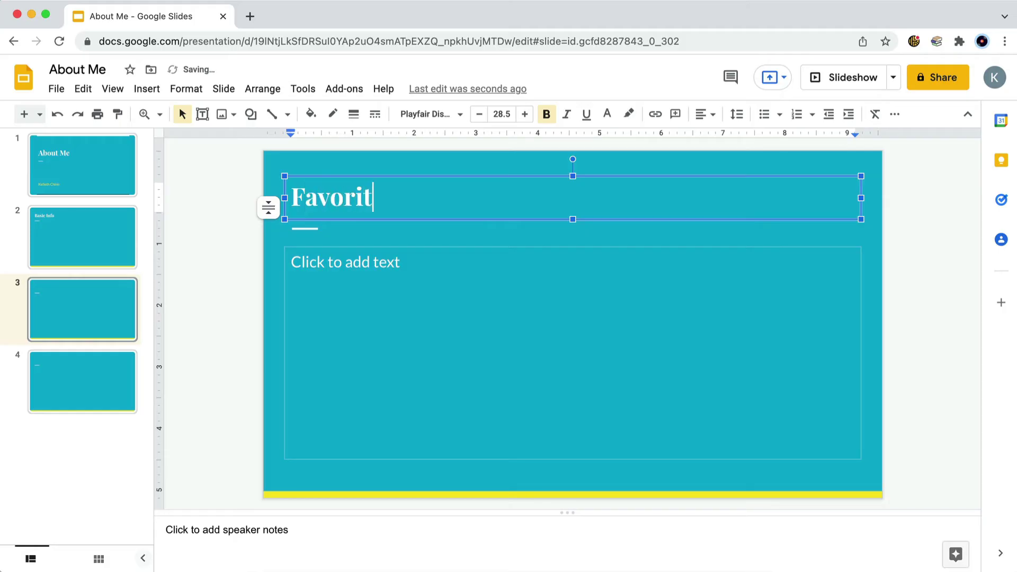
key("BackSpace")
key("BackSpace")
type("hings")
Type 'Interesting Facts' as slide 4's title
left_click(32, 393)
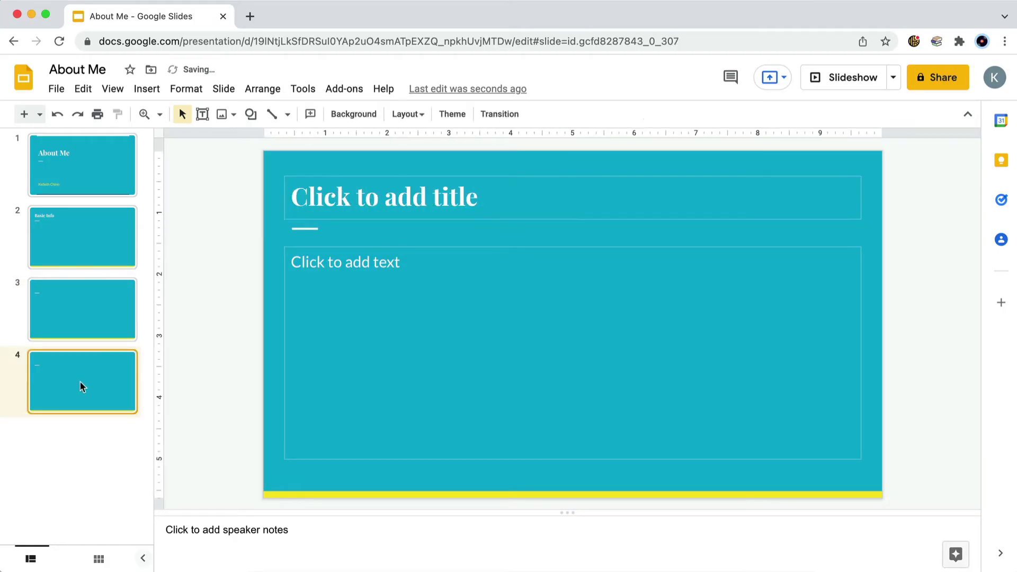
left_click(421, 192)
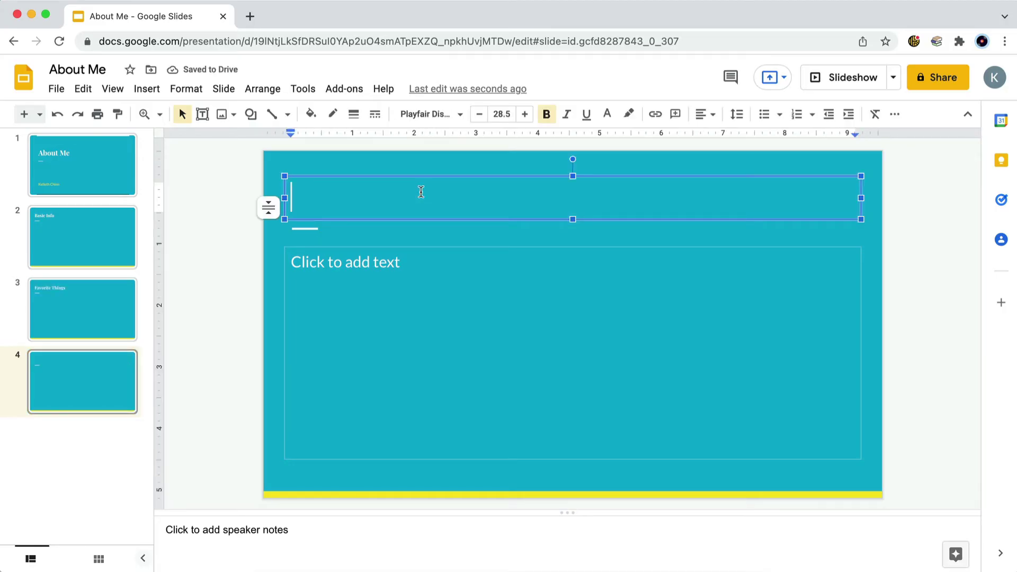
type("Interesting Facts")
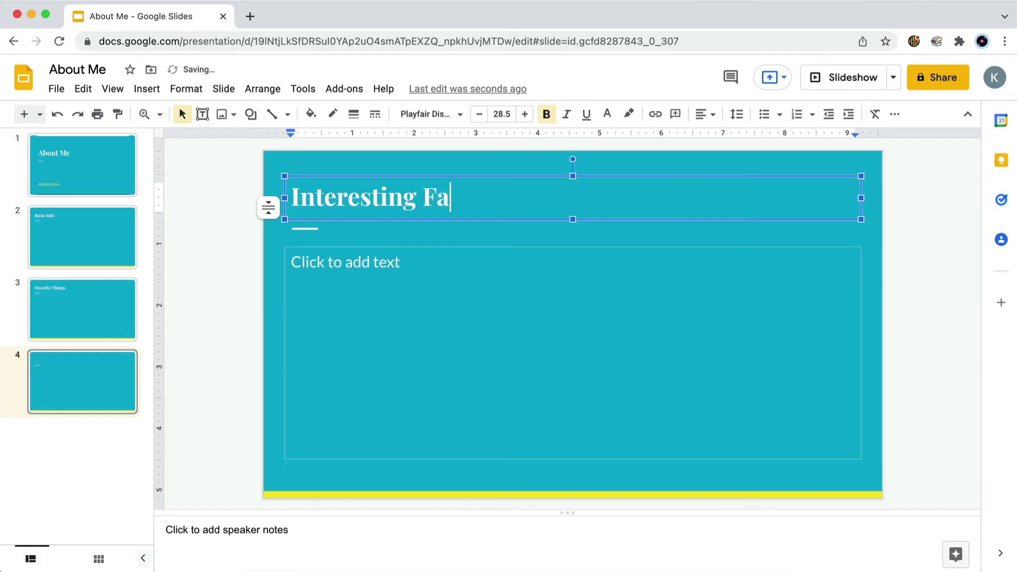
Finish slide 4's Interesting Facts title and bring up the new-slide layout choices
left_click(208, 314)
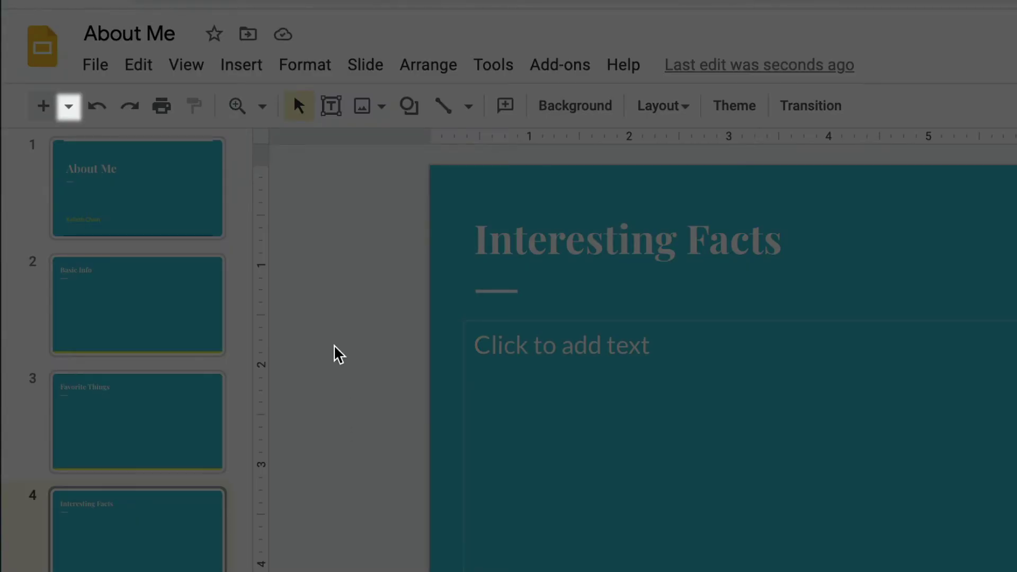
left_click(70, 108)
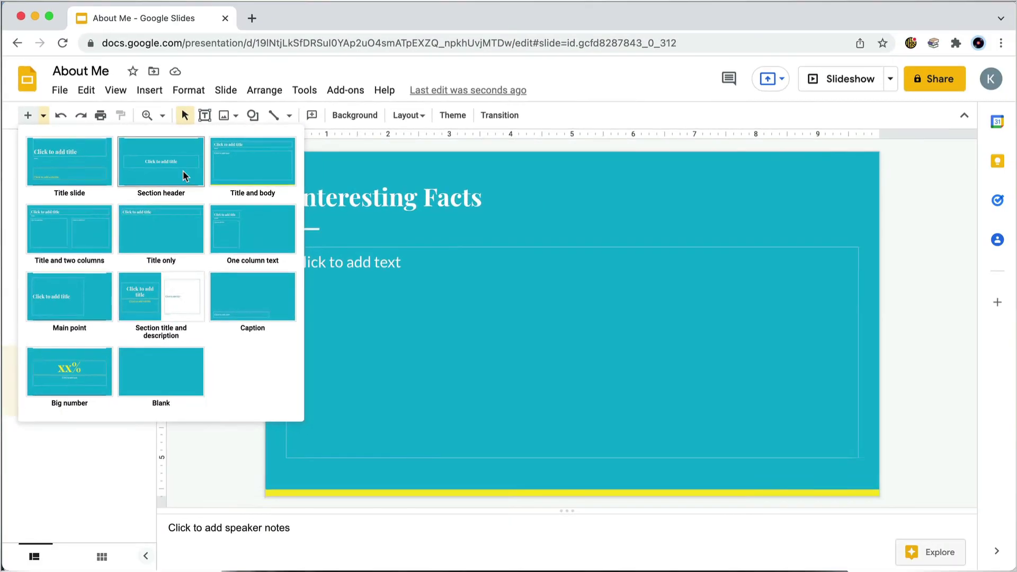
Add a Section header slide titled 'Thanks for watching!'
left_click(306, 214)
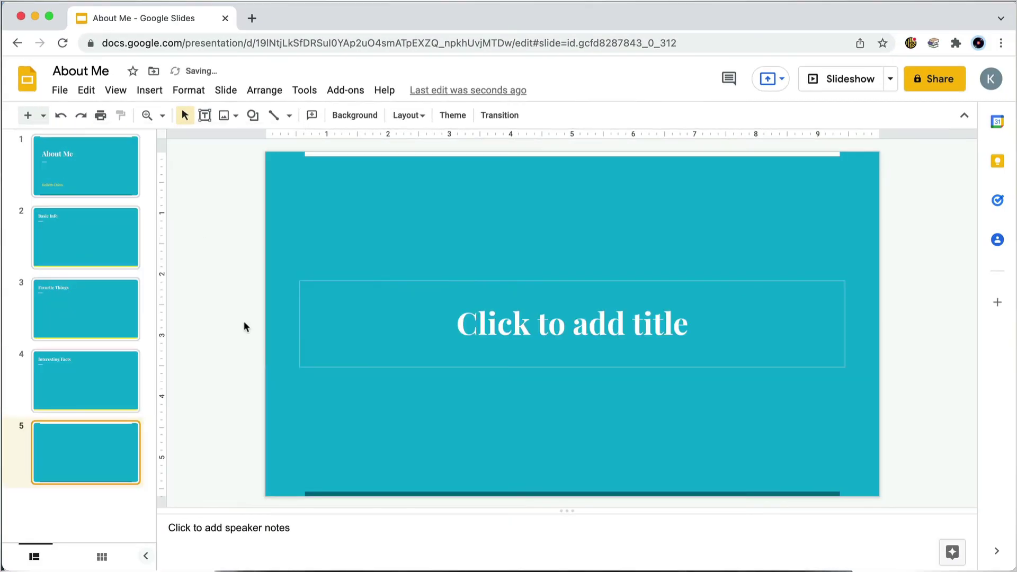
left_click(504, 328)
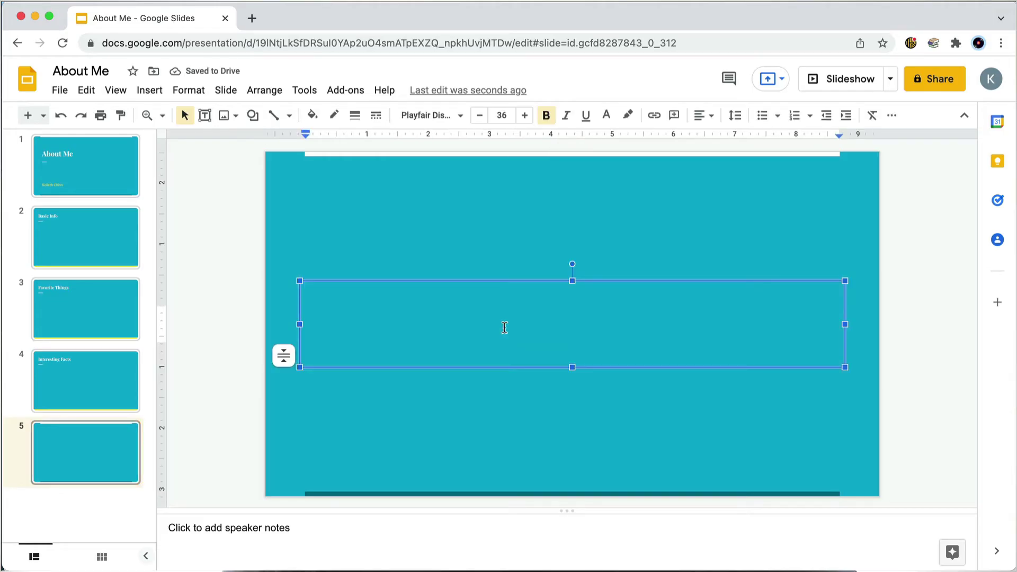
type("Than")
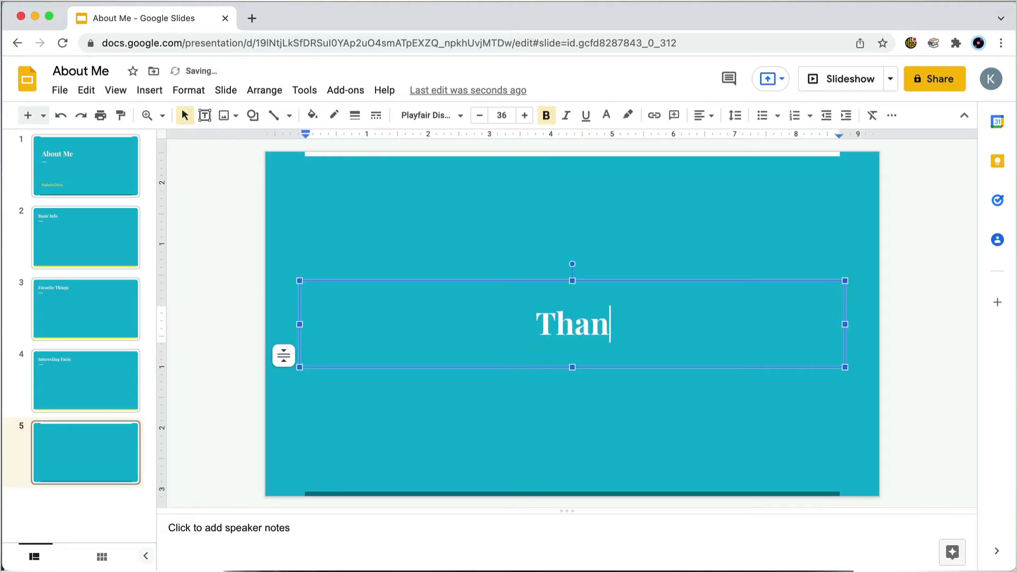
type("ks for wa")
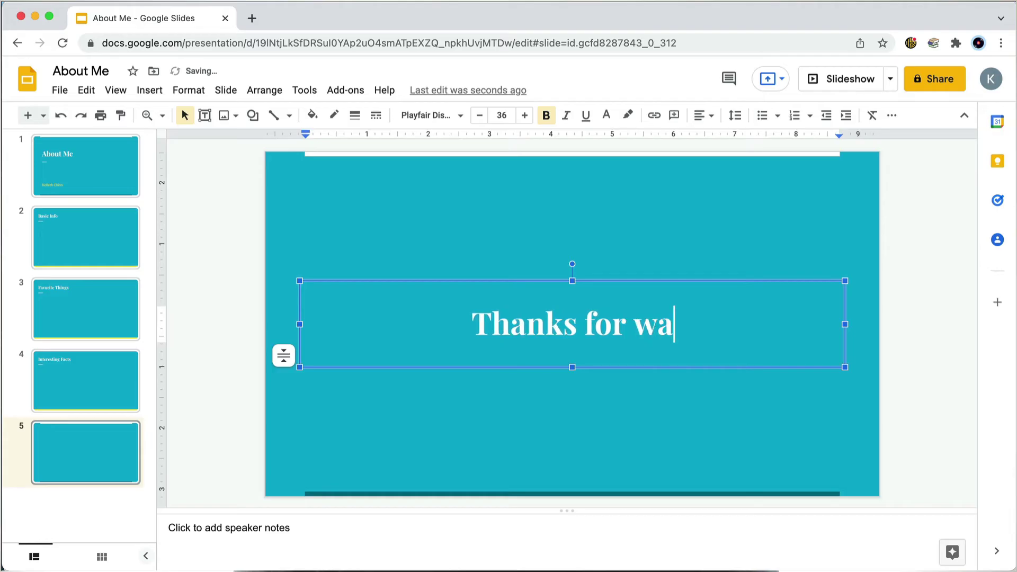
type("tch")
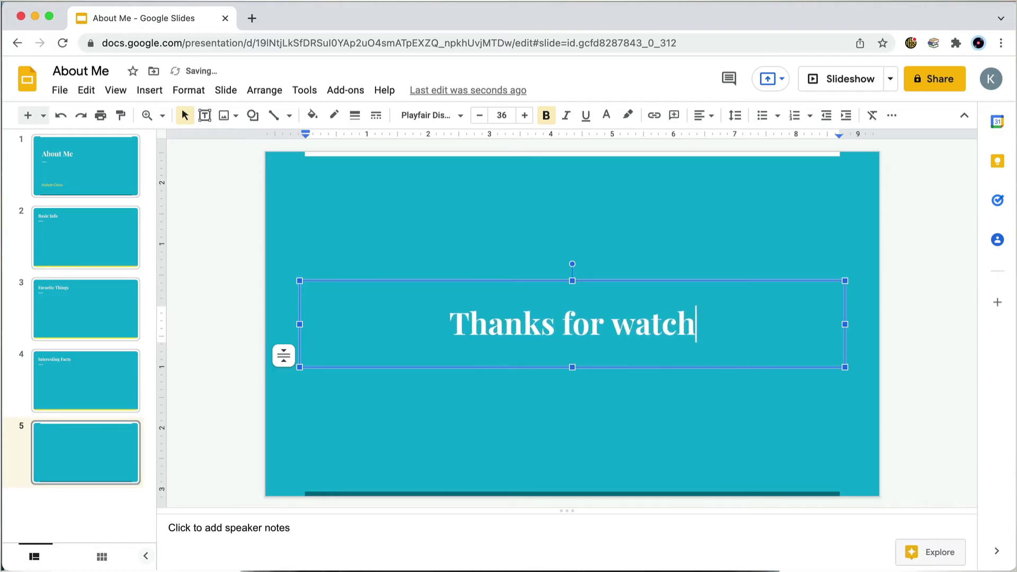
type("ing!")
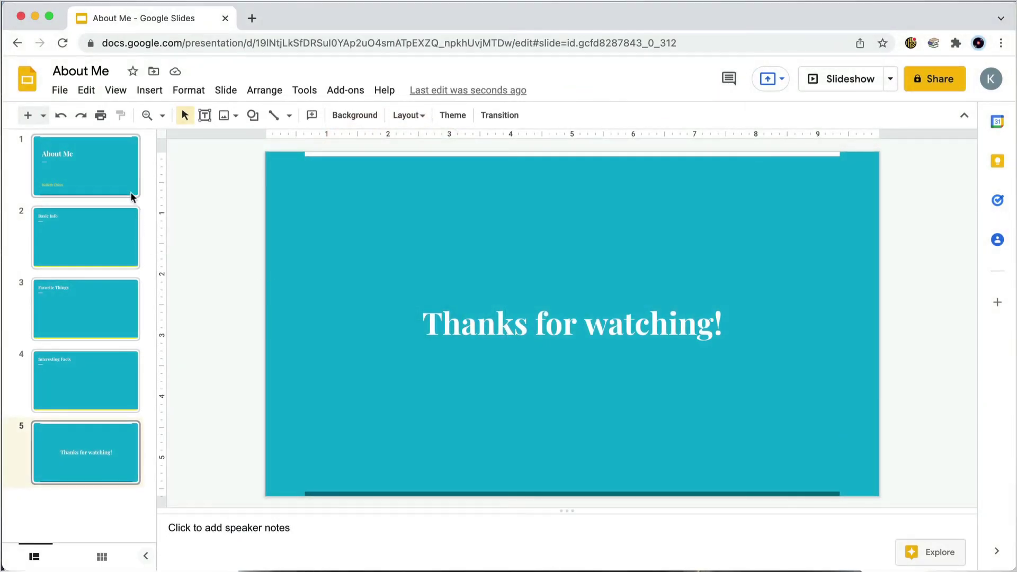
Apply a fast Cube transition to all five slides
left_click(128, 189)
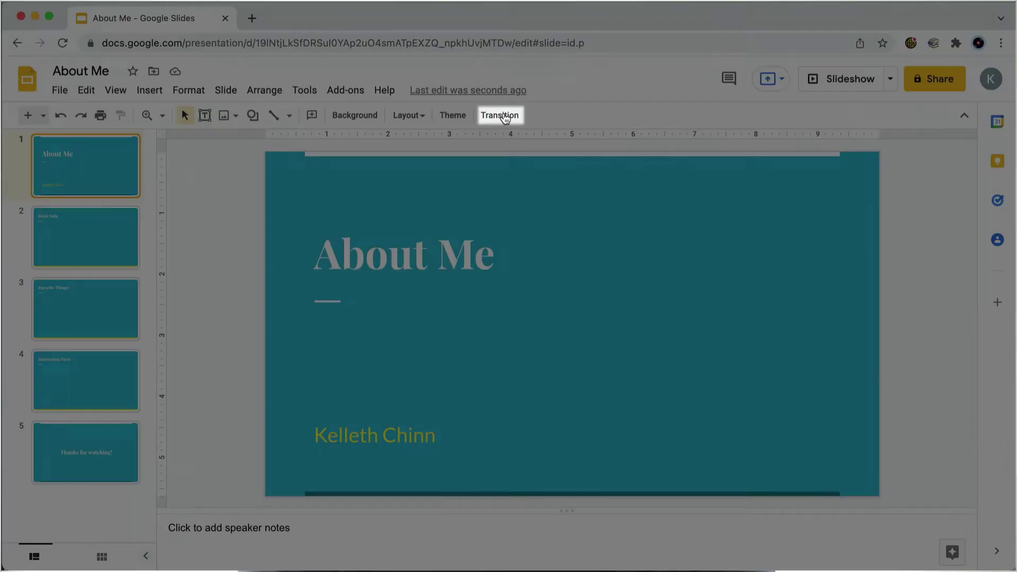
left_click(505, 116)
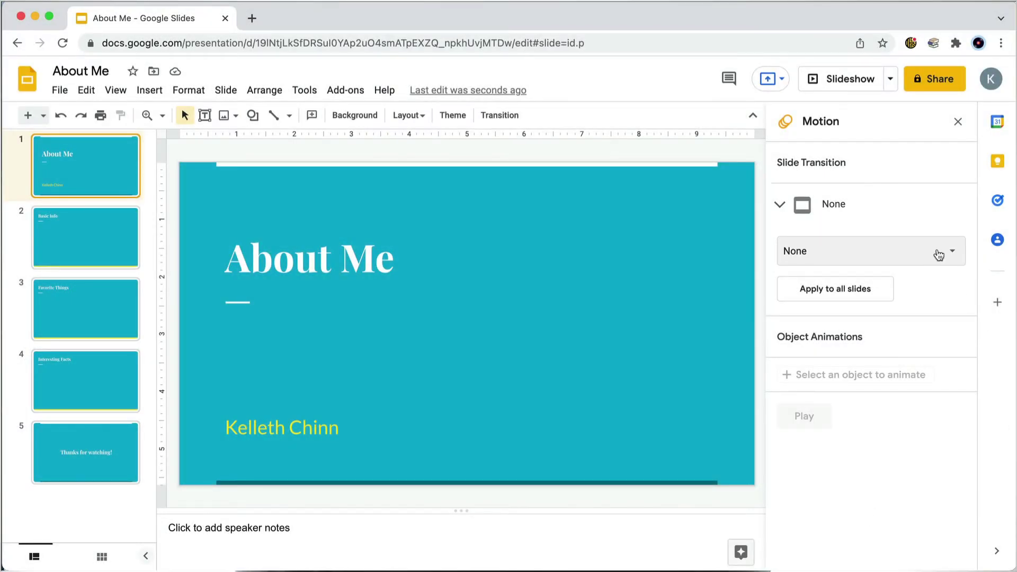
left_click(939, 255)
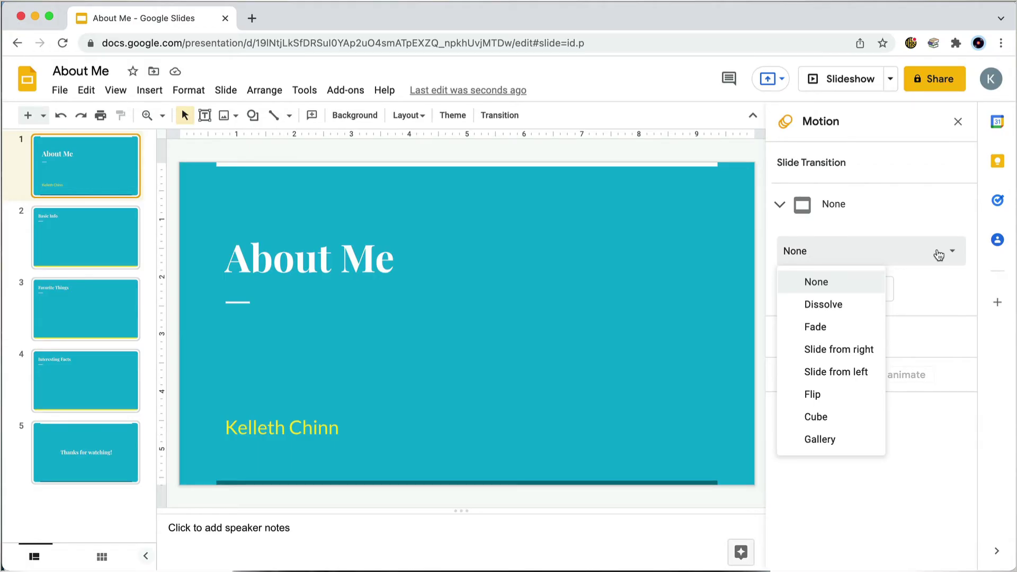
left_click(835, 421)
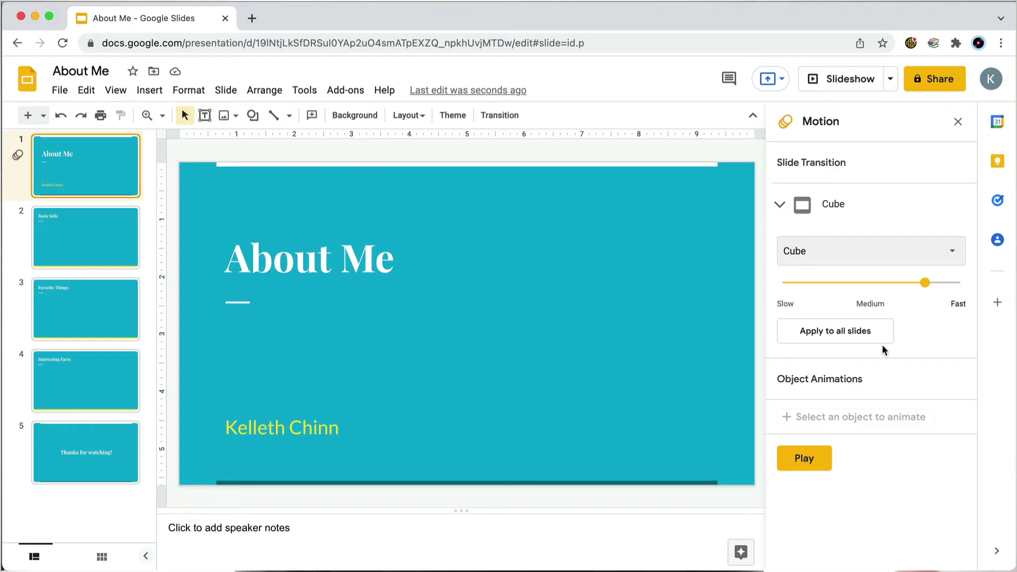
left_click(850, 334)
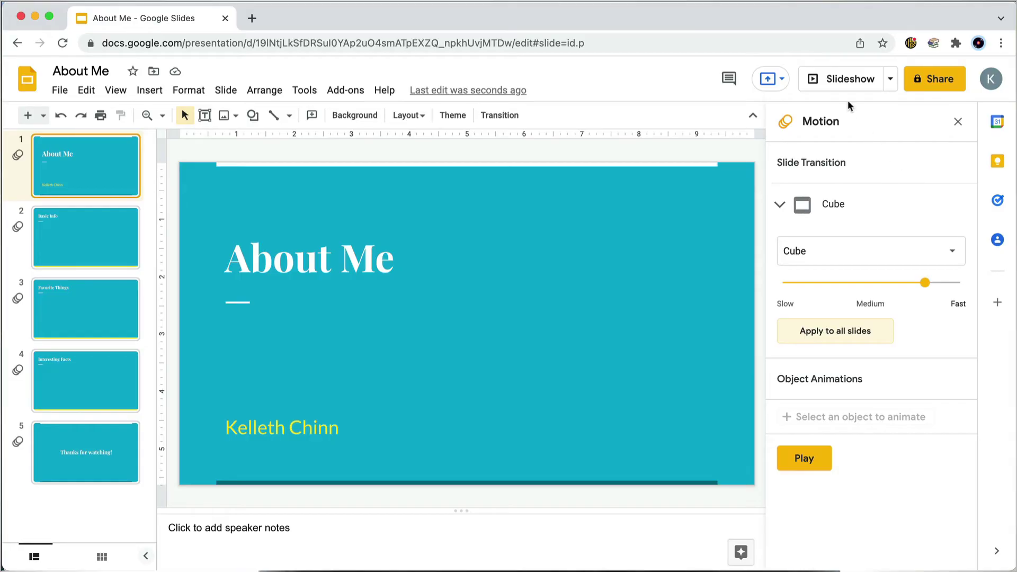
Play the About Me deck as a full-screen slideshow to check the cube transitions
left_click(845, 80)
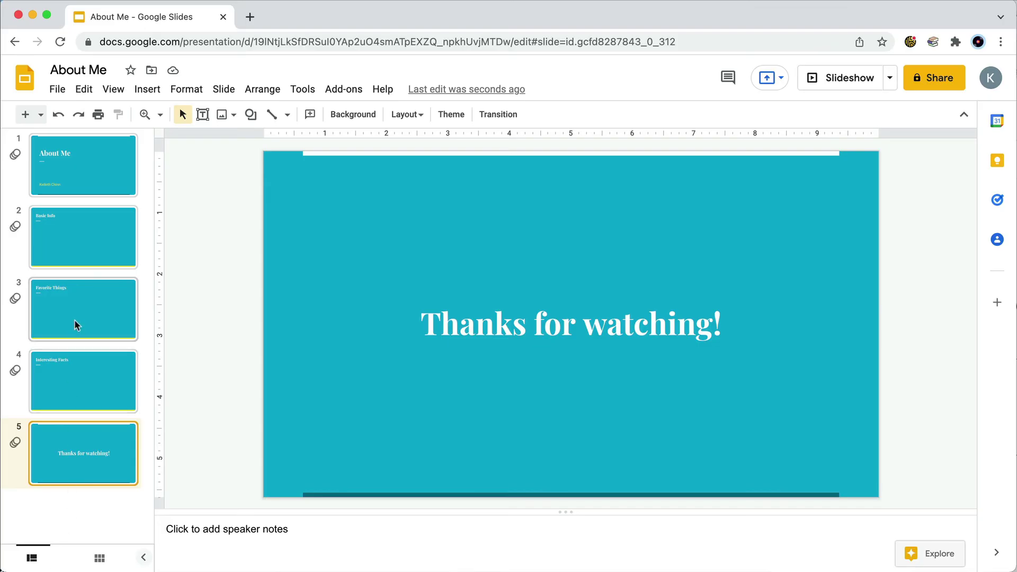
On slide 2, write the Basic Info paragraph about living in Berkeley with family and being born in Dallas
left_click(84, 241)
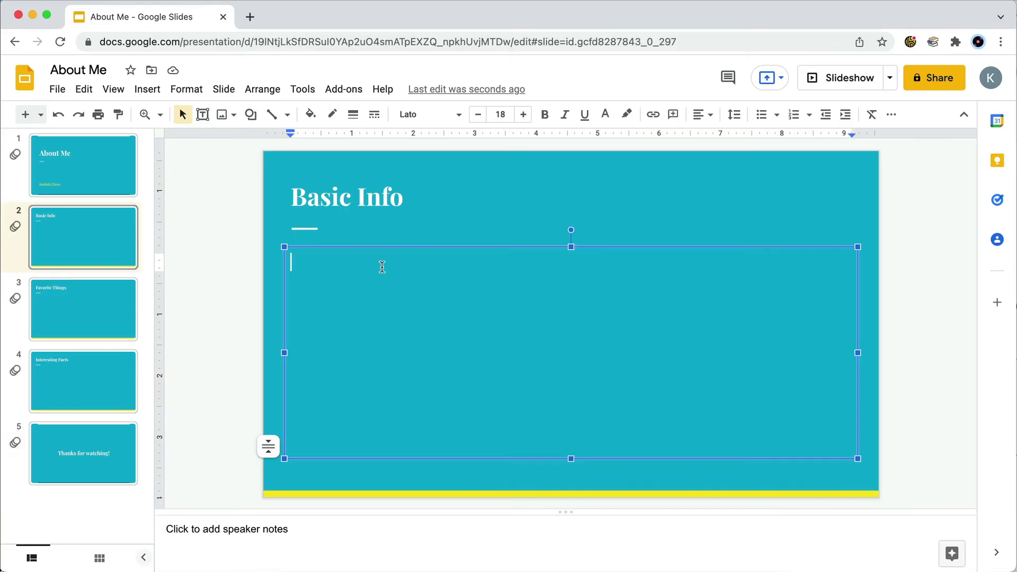
type("I")
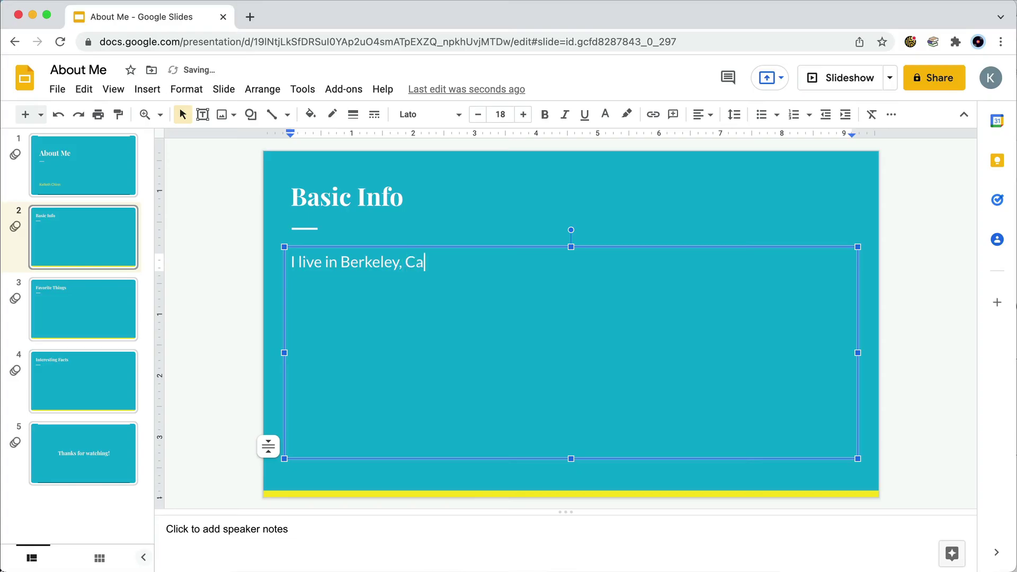
type("live in Berkeley, California with my wife, my kids")
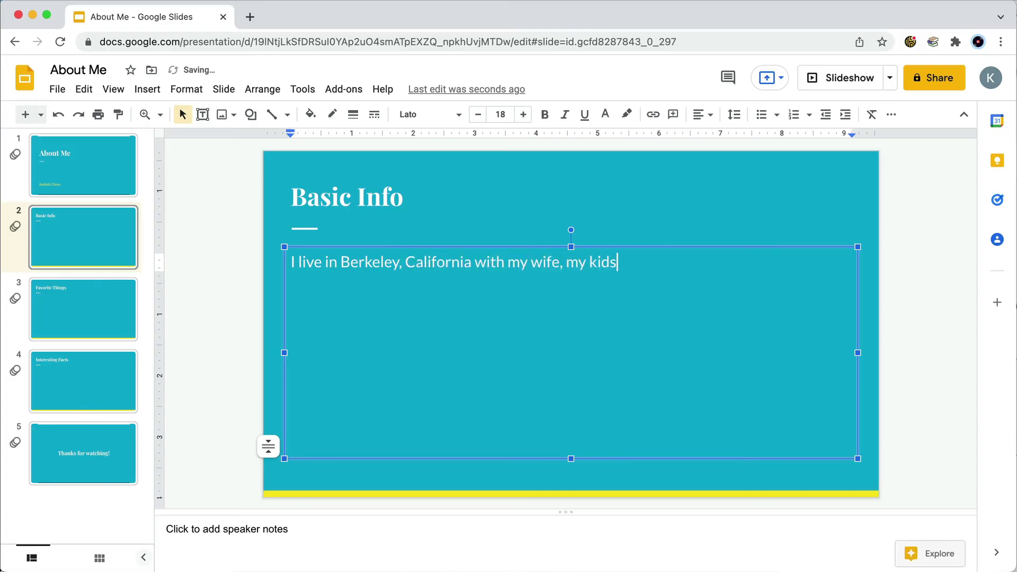
type(", and a dog. I was born in Dallas, Texas")
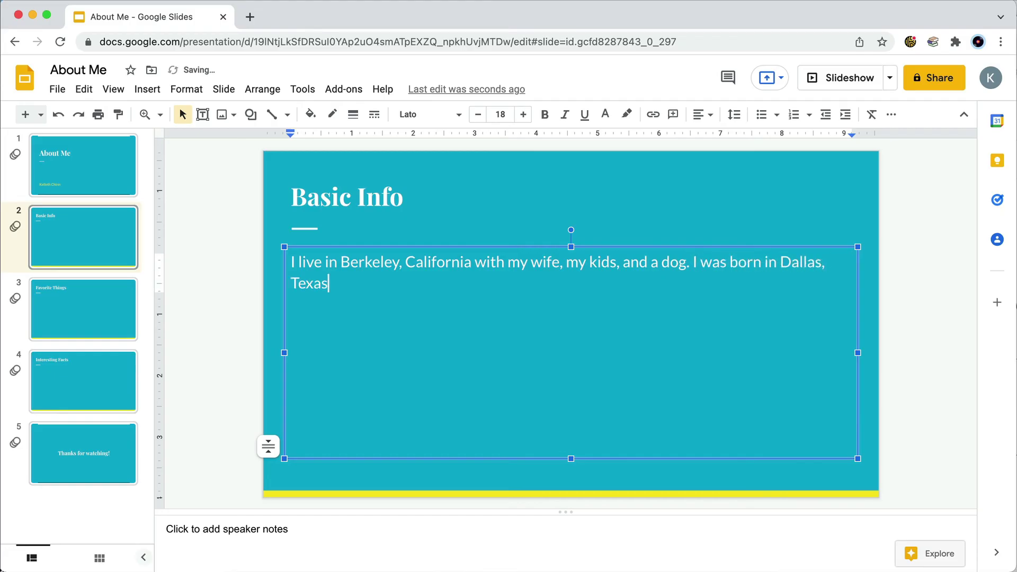
type(". I  used to be a teacher at Chabot Elementary, and")
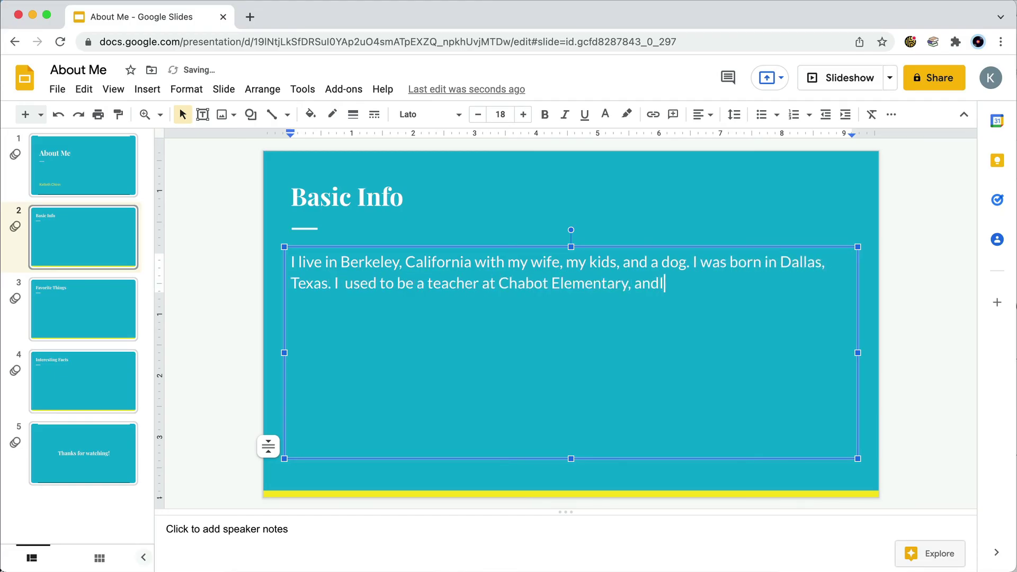
type(" now I work for the Oakland Unified School District")
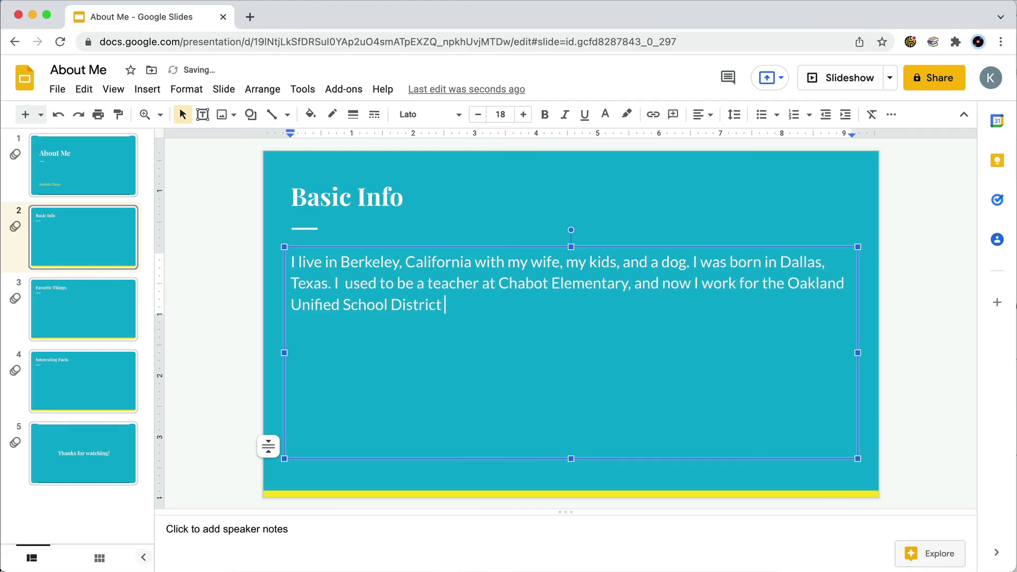
type(". In my job now, I help teachers and students use technology in the classroom")
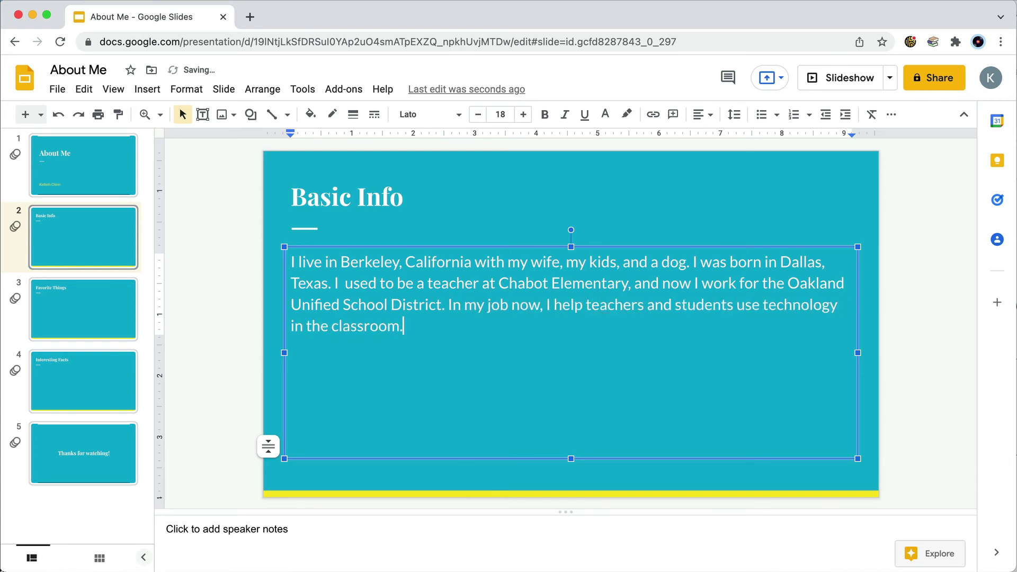
type(".")
On slide 3, write the Favorite Things paragraph covering Mexican and Japanese food, books, and the Beatles
left_click(83, 310)
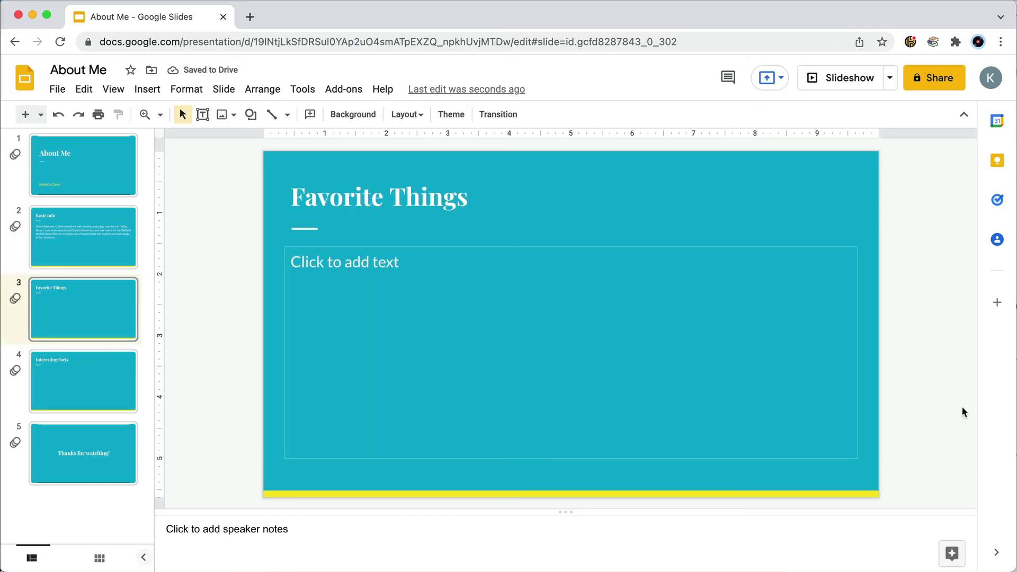
left_click(398, 264)
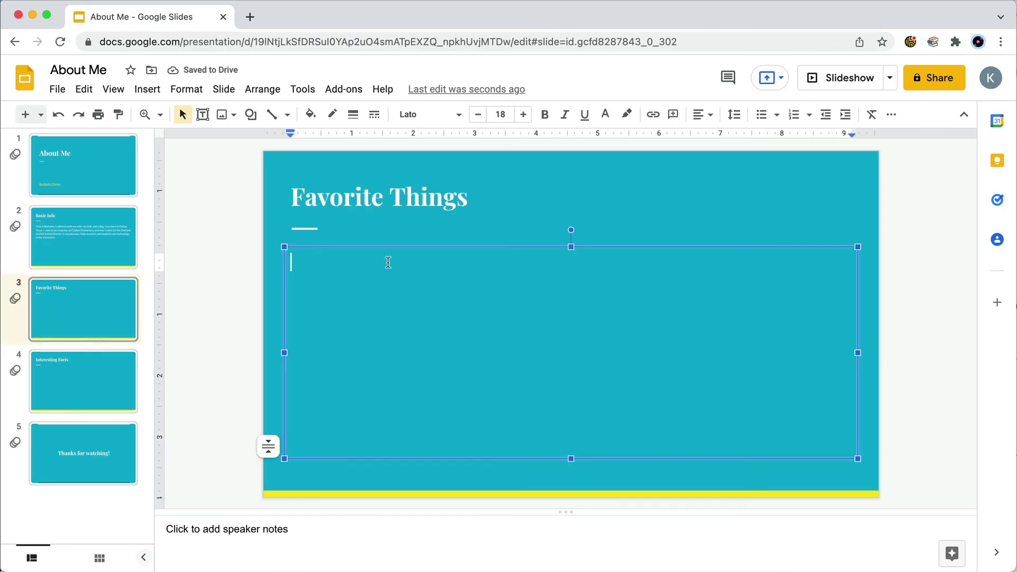
type("My favorite food is Mexican food, especially nachos and burritos. ")
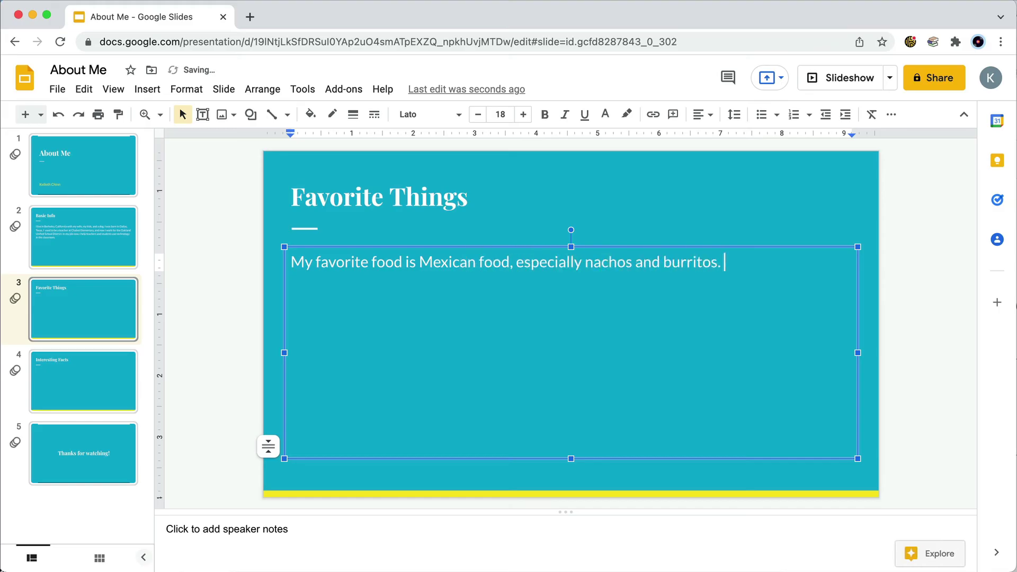
type("I also like Japanese food and Indian food. I have a lot of favorite books. I really like the")
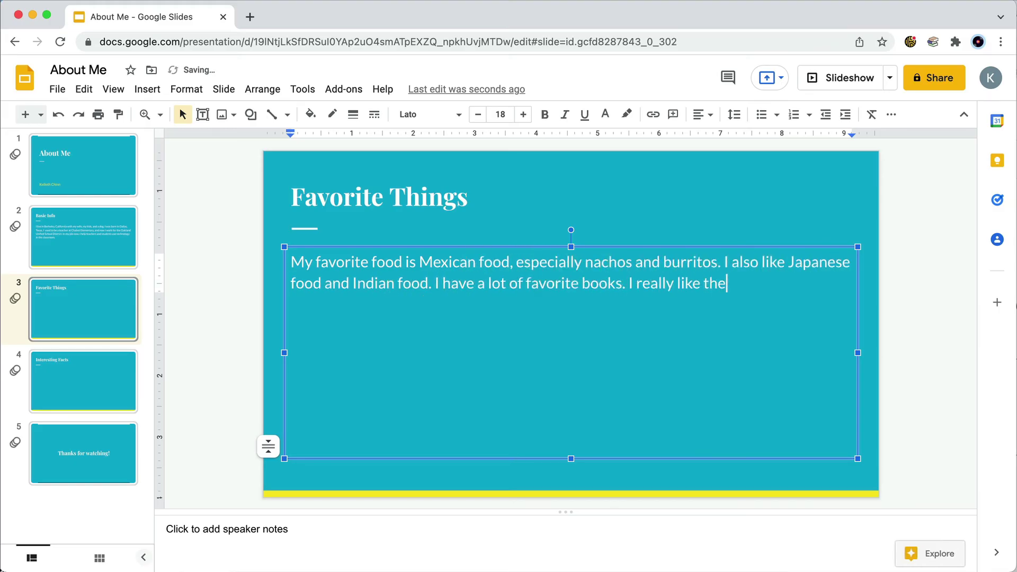
type(" Harry Potter series. I also like Wondewr, and a")
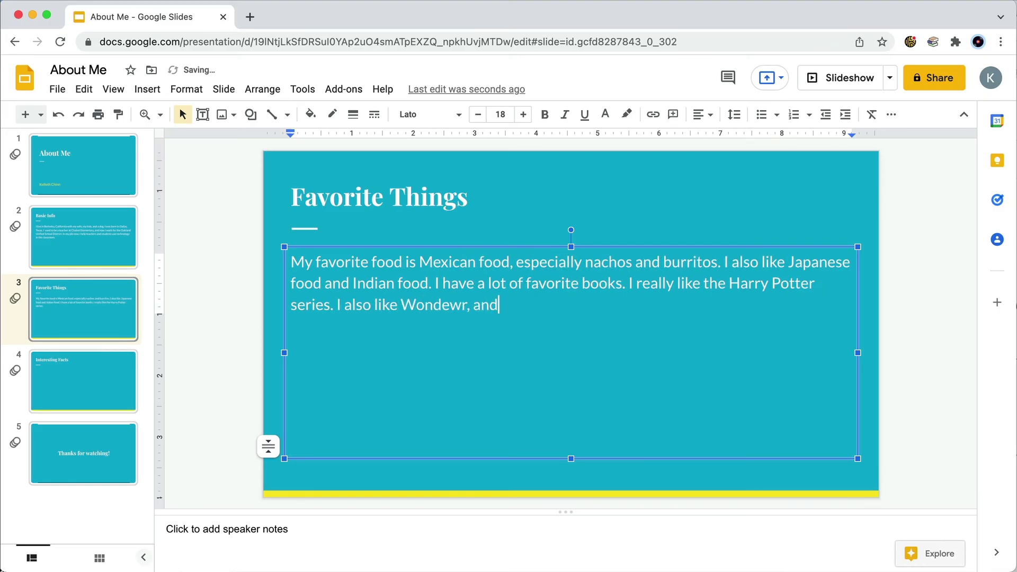
key("BackSpace")
key("BackSpace")
key("BackSpace")
key("BackSpace")
key("BackSpace")
key("BackSpace")
key("BackSpace")
key("BackSpace")
key("BackSpace")
type("r, and a book called Great Expectations. My favori")
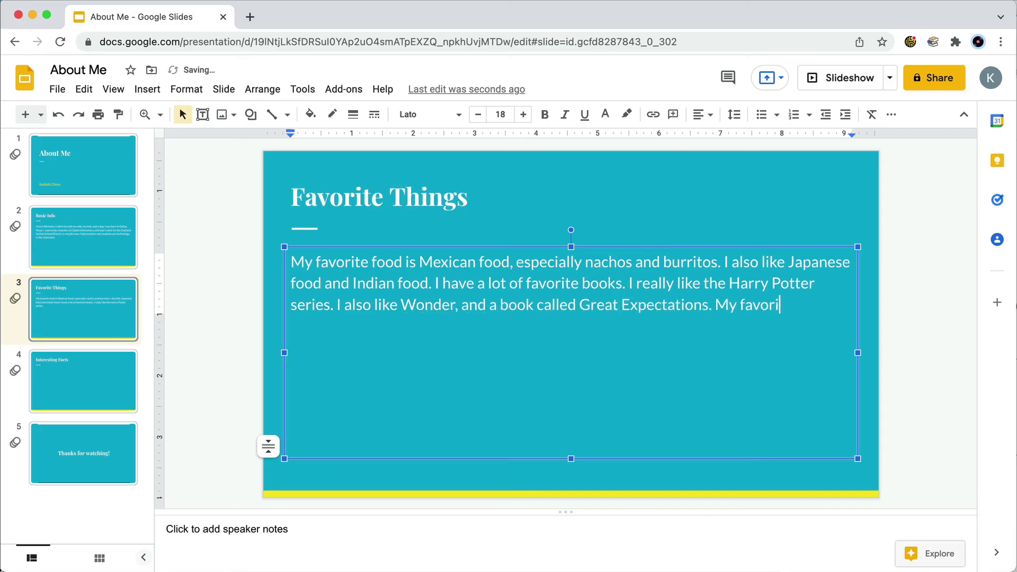
type("te band is the Beatles, because they have so many great songs. Some of my favorite Beatles songs are “Twist and  Shout” and “h")
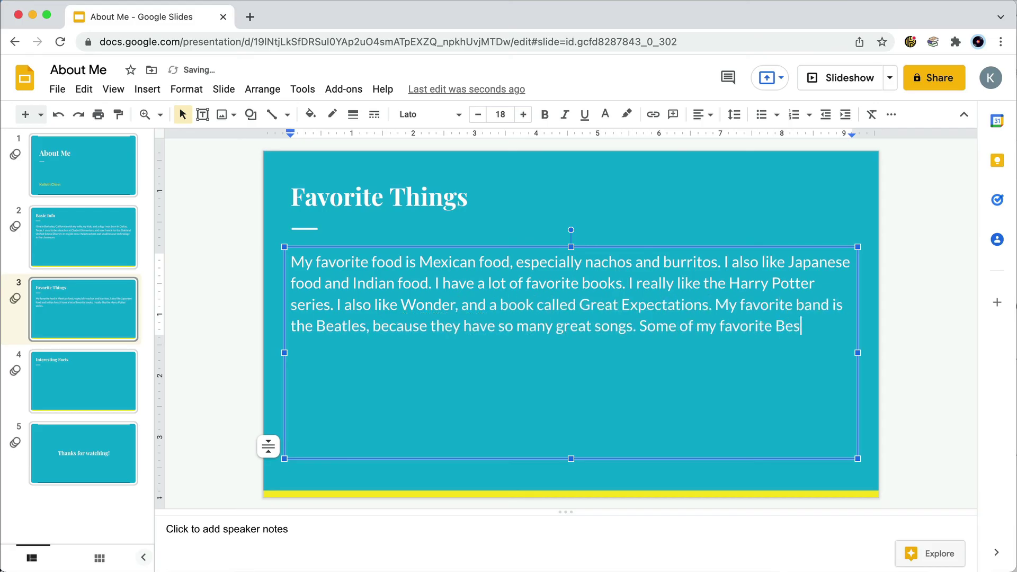
type("ey Jude.\"")
Go to the Interesting Facts slide and make its body box a bulleted list
left_click(923, 387)
key("Up")
left_click(100, 382)
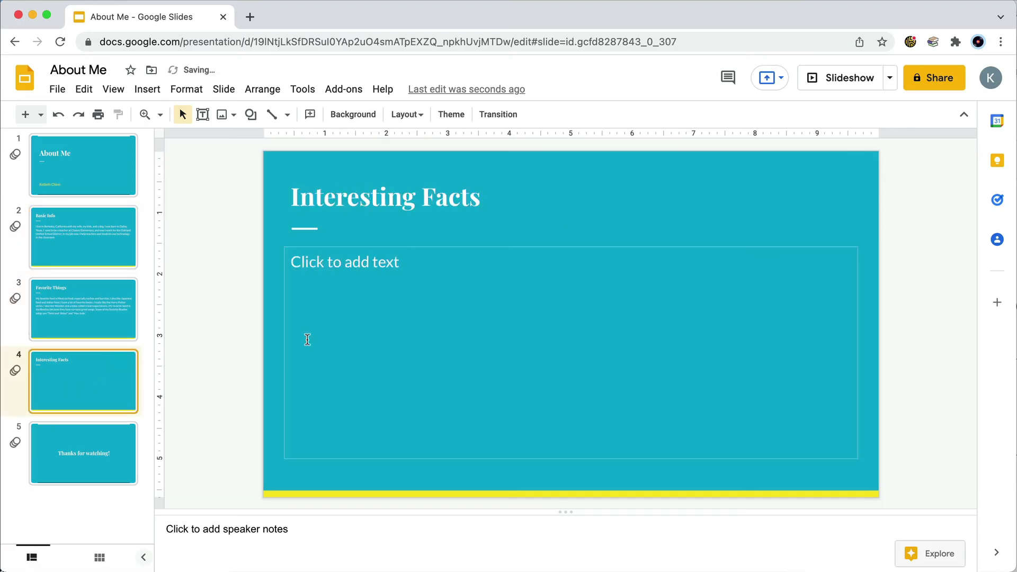
left_click(375, 253)
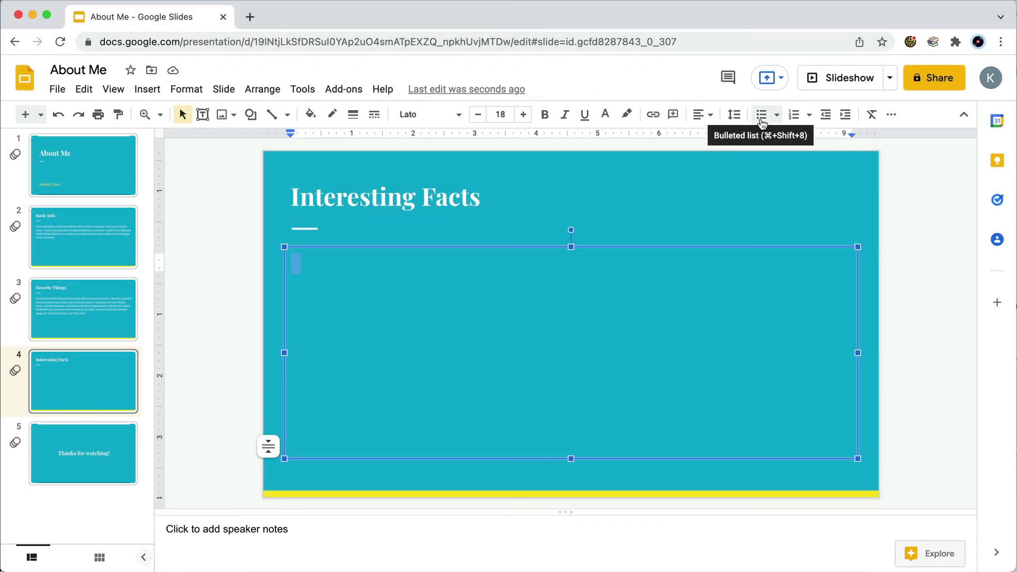
left_click(761, 115)
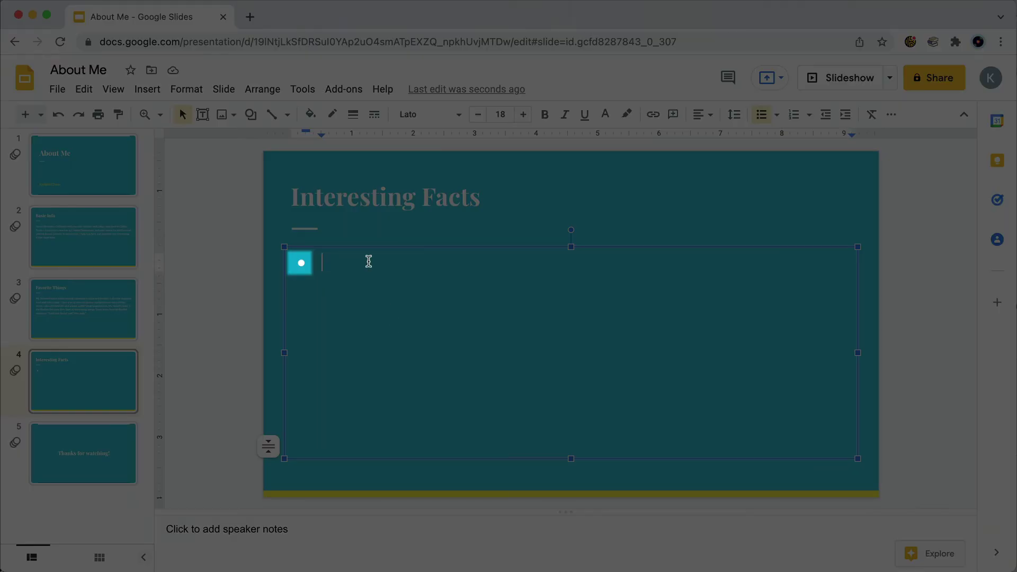
Type four fact bullets: guitar, speaking French, the toy poodle Coco, and a music group
type("I play guitar.")
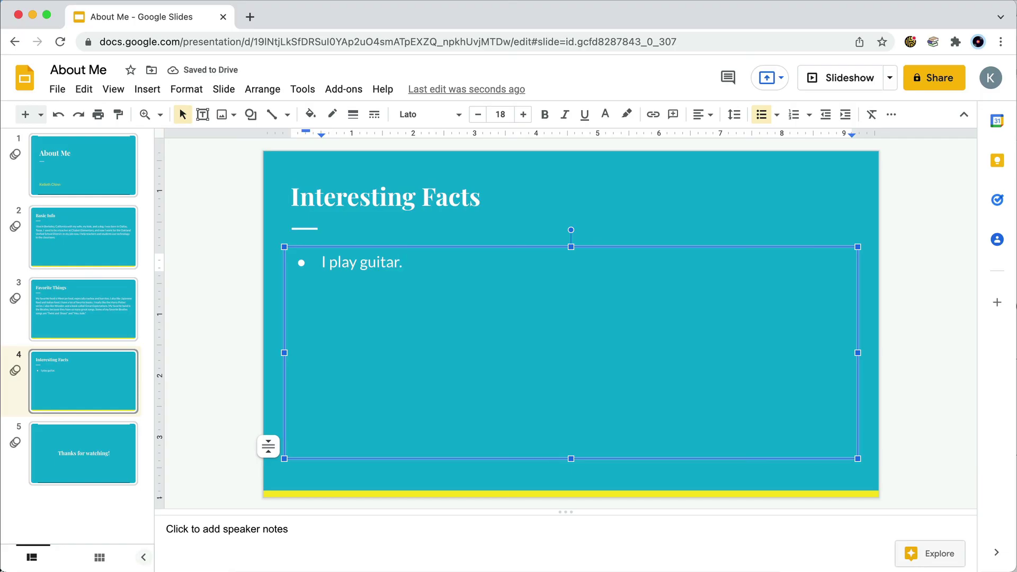
key("Return")
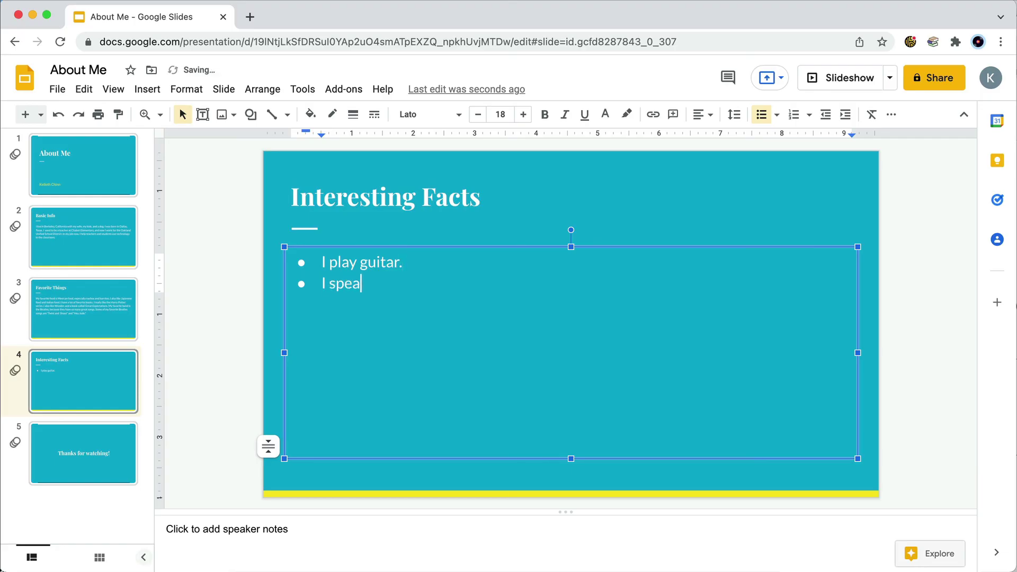
type("I speak French.")
key("Return")
type("At home,")
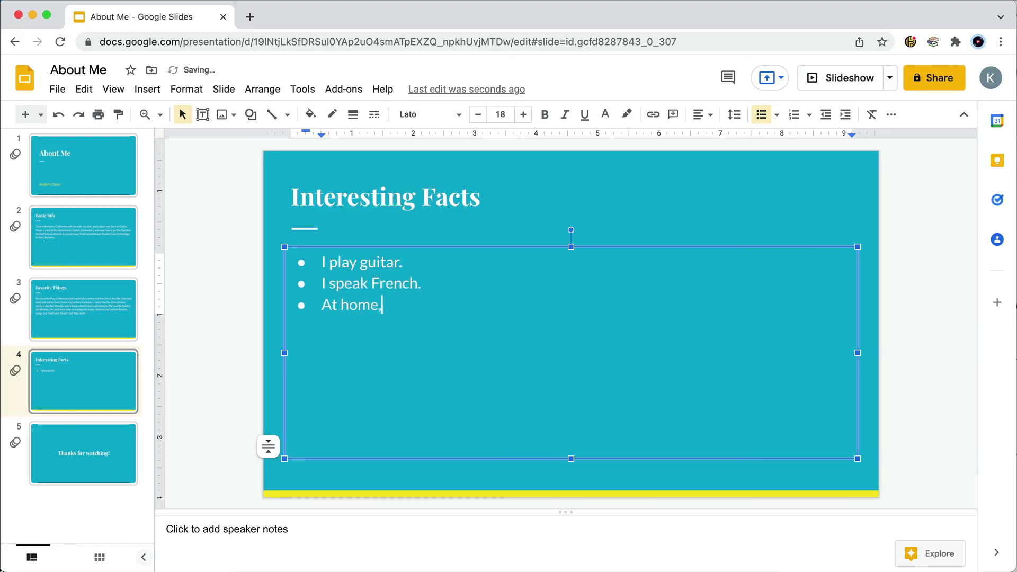
type(" we have a toy poodle named Coco.")
key("Return")
type("I used to play in a music group called Big Sou")
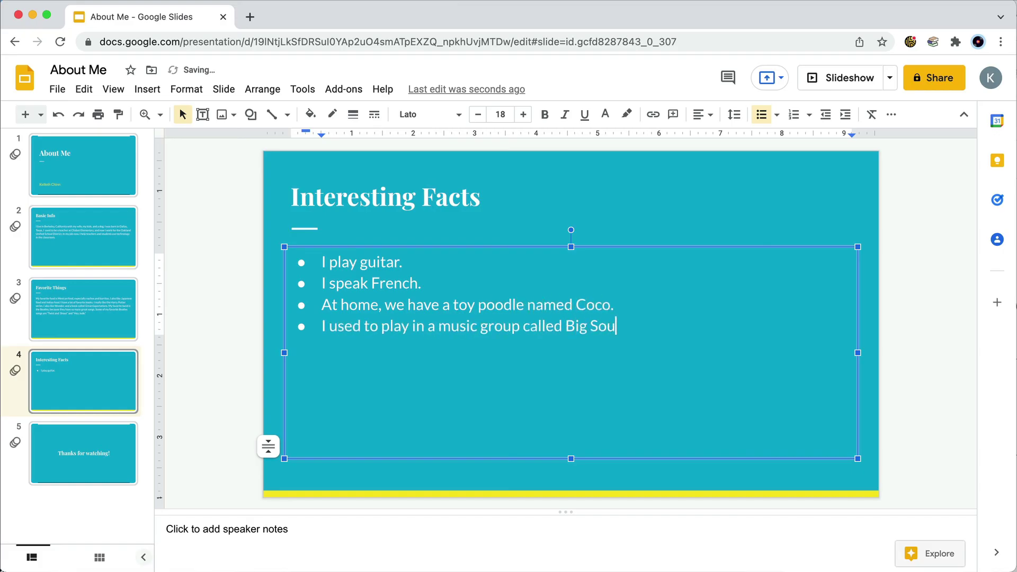